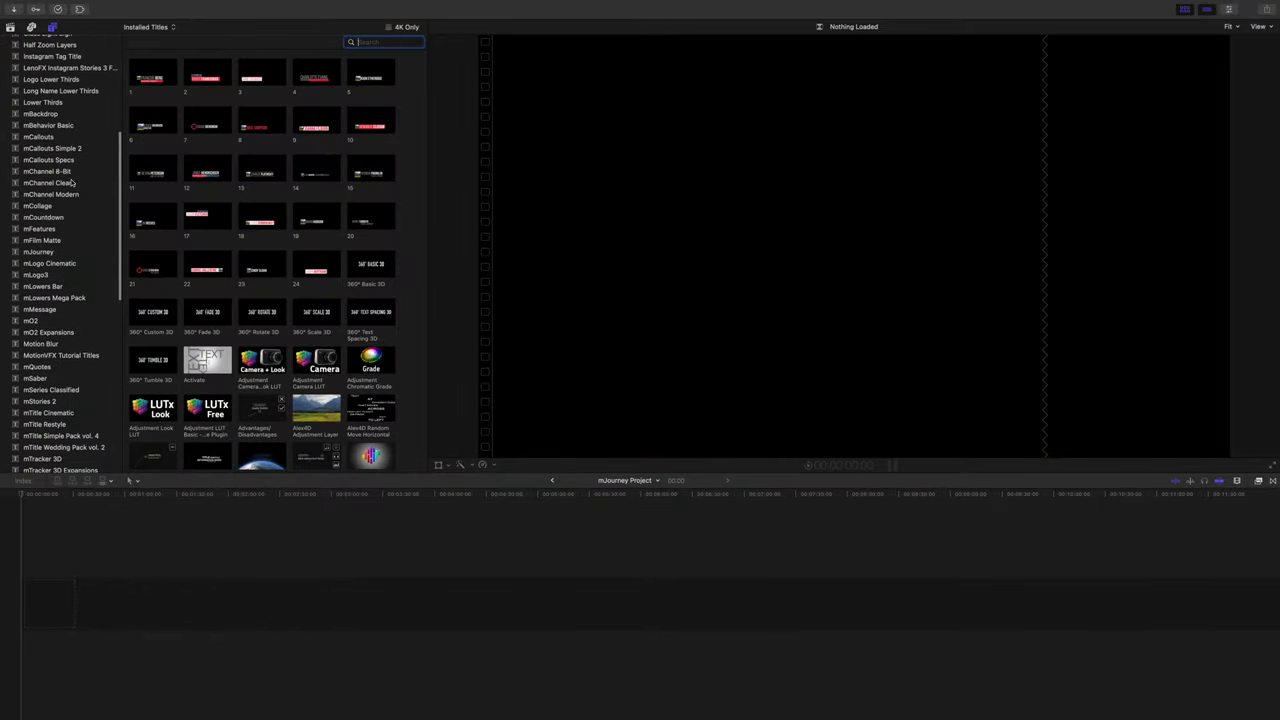
- Show the mJourney title collection and open the mJourney Examples project with the desert clip
{"action": "left_click", "coordinate": [40, 252]}
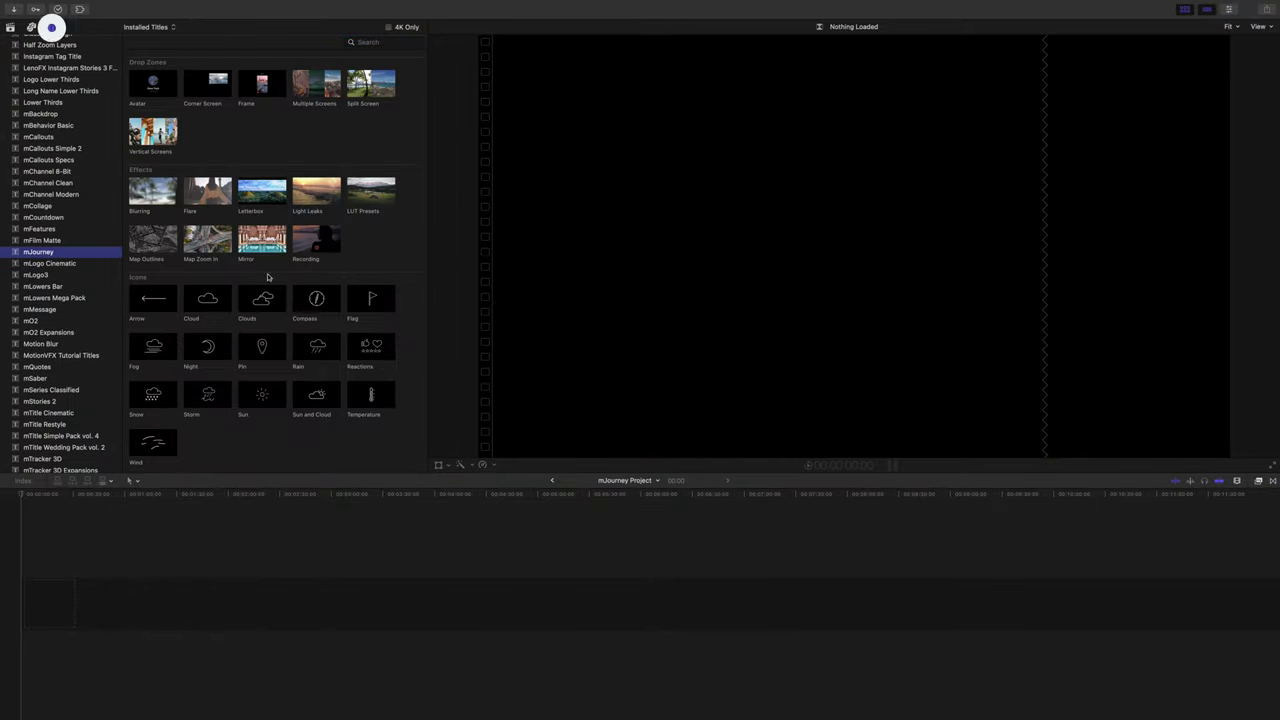
{"action": "left_click", "coordinate": [1273, 481]}
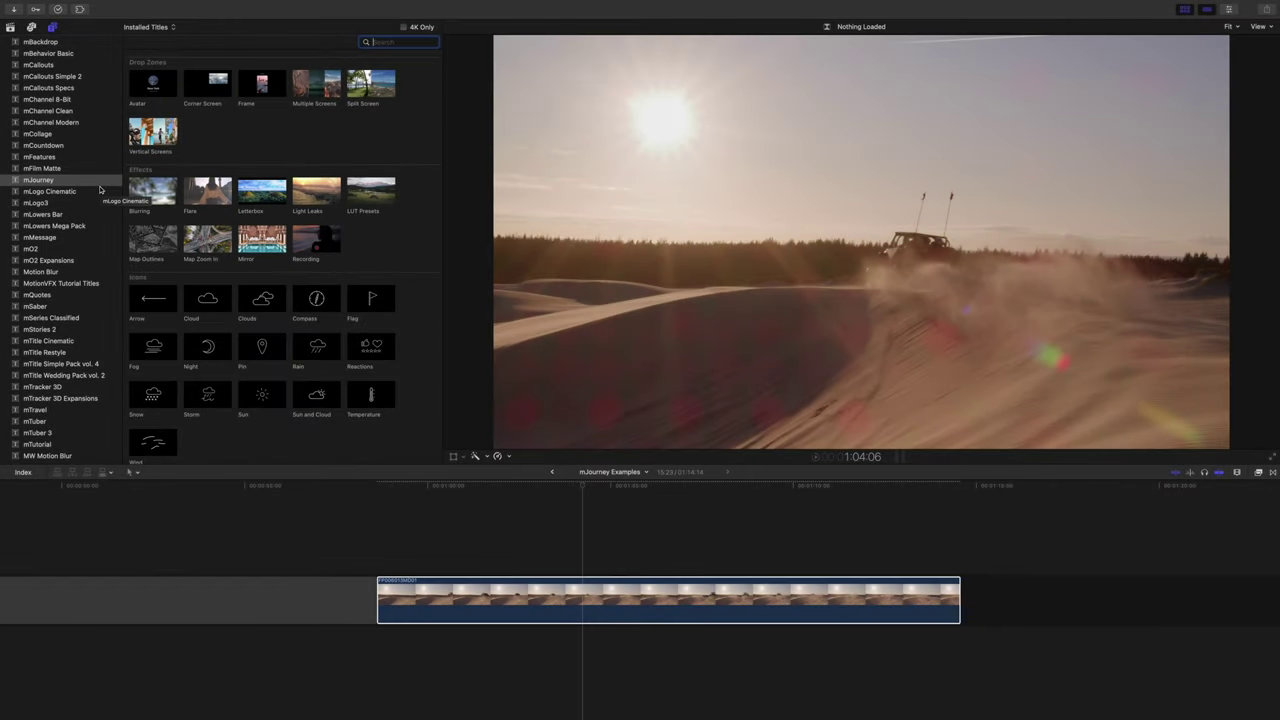
- Add the mJourney Letterbox title stretched across the whole desert clip and preview it
{"action": "left_click_drag", "start_coordinate": [260, 197], "coordinate": [395, 560]}
{"action": "left_click_drag", "start_coordinate": [669, 567], "coordinate": [958, 563]}
{"action": "left_click", "coordinate": [376, 547]}
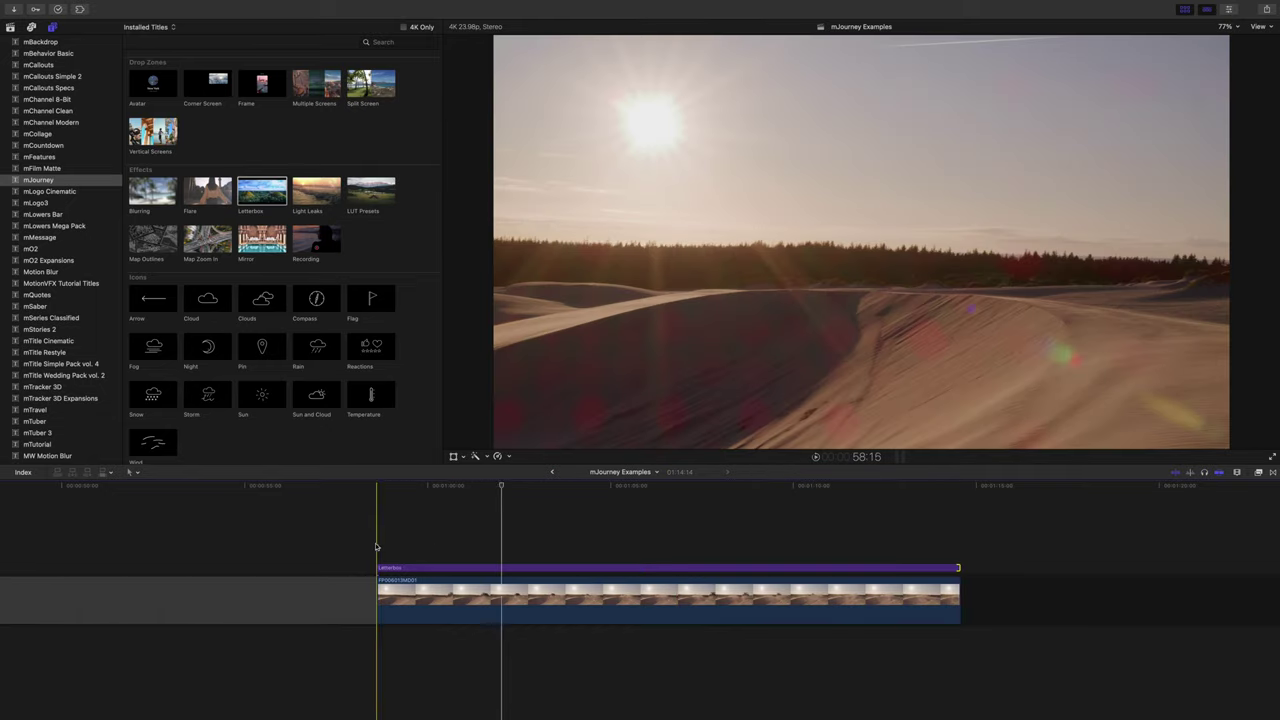
{"action": "key", "text": "space"}
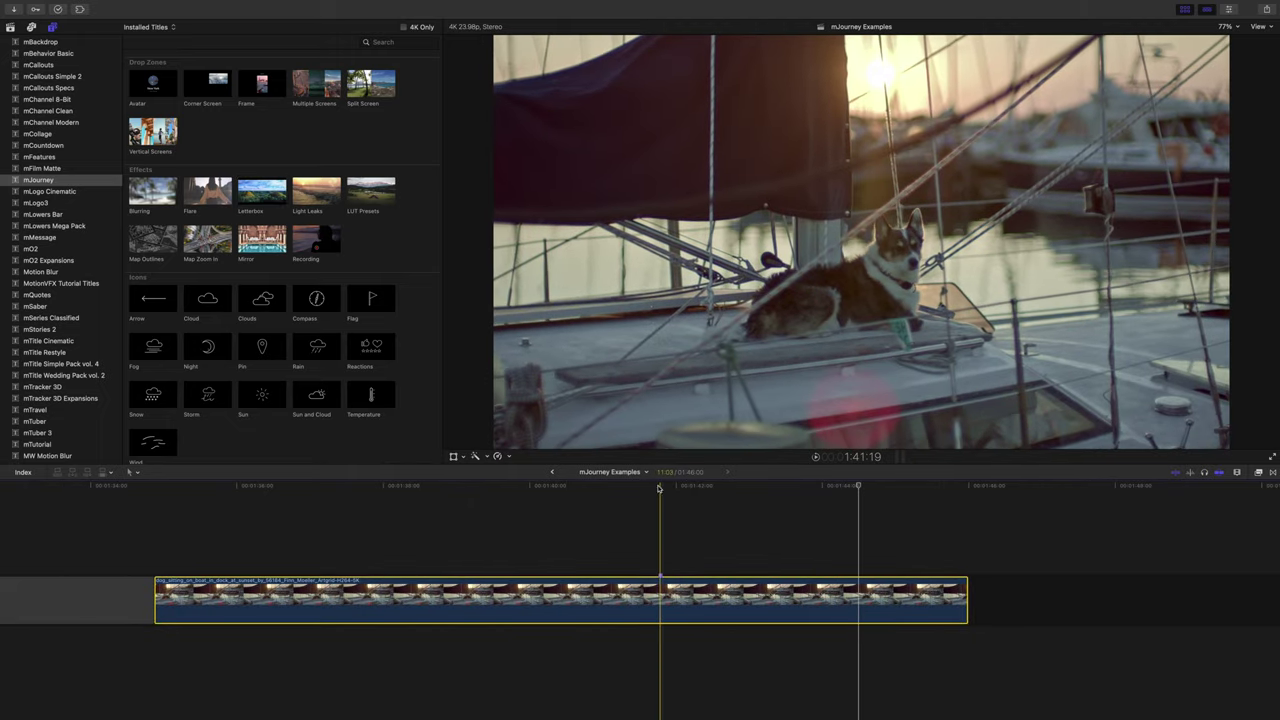
- Add a Light Leaks effect spanning the full boat clip, 00:00:11:03 long
{"action": "left_click", "coordinate": [661, 487]}
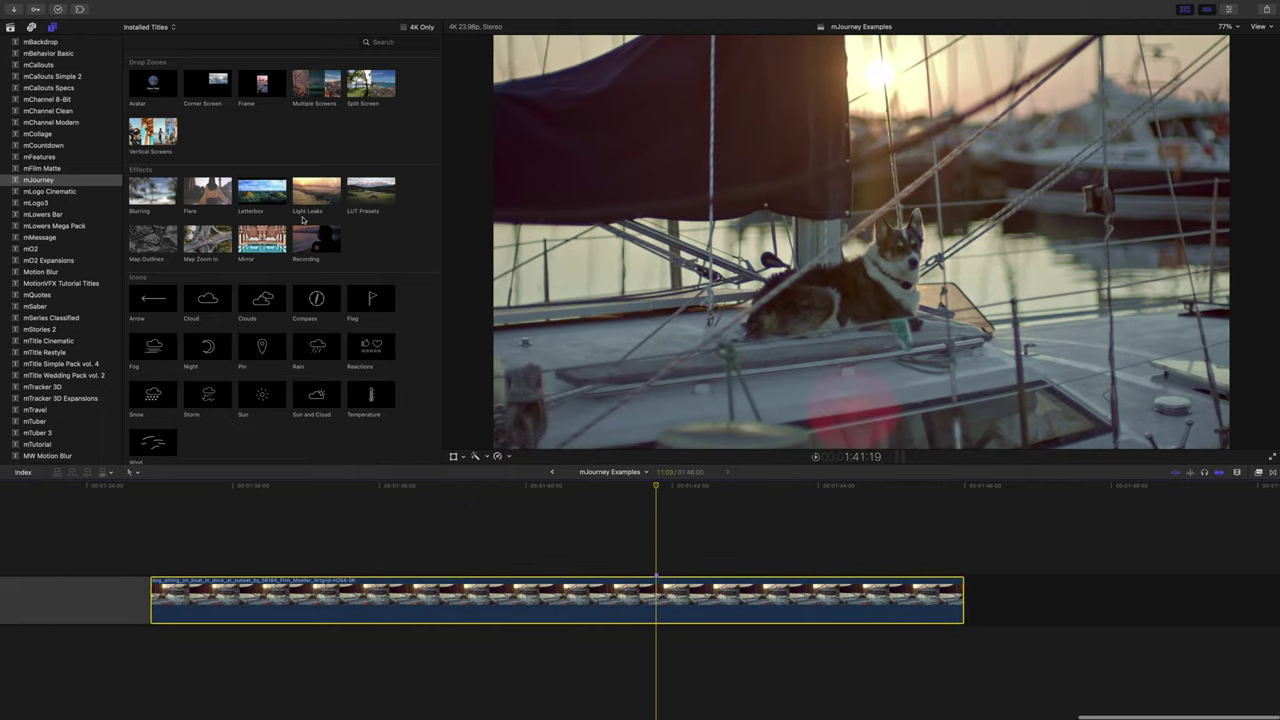
{"action": "left_click_drag", "start_coordinate": [311, 197], "coordinate": [446, 541]}
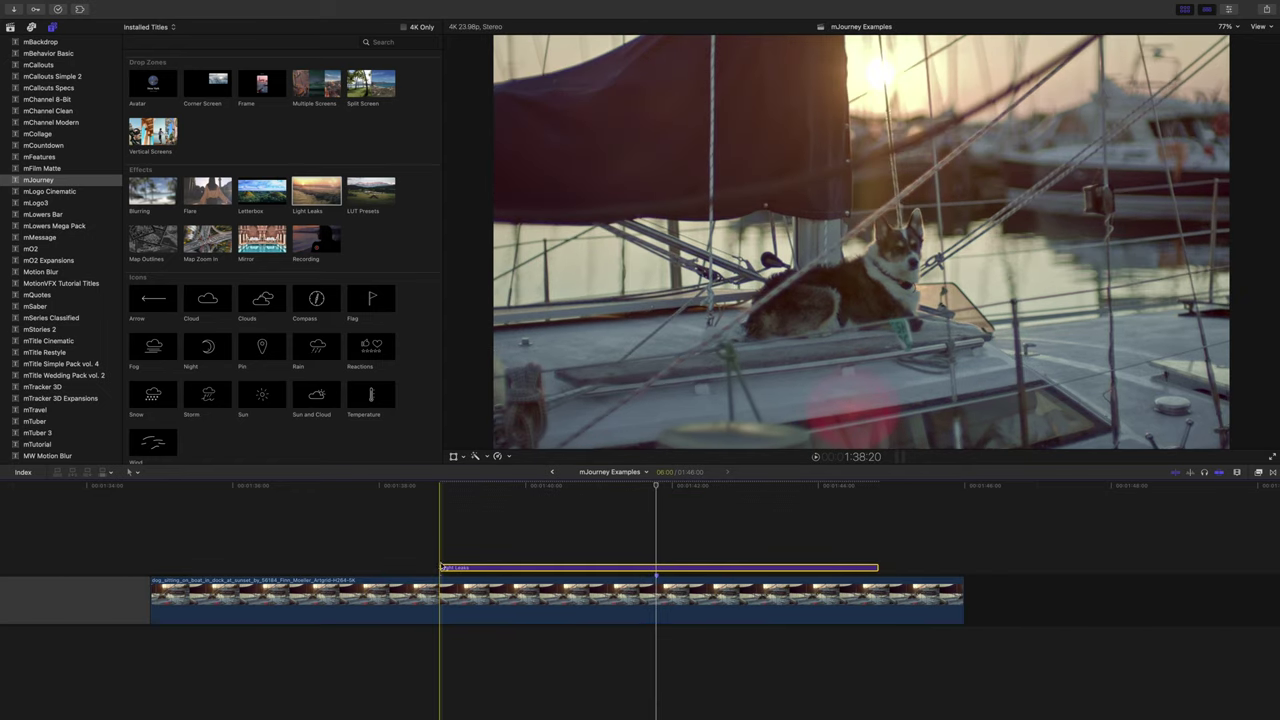
{"action": "left_click", "coordinate": [393, 569]}
{"action": "left_click_drag", "start_coordinate": [186, 564], "coordinate": [150, 564]}
{"action": "left_click_drag", "start_coordinate": [876, 567], "coordinate": [960, 567]}
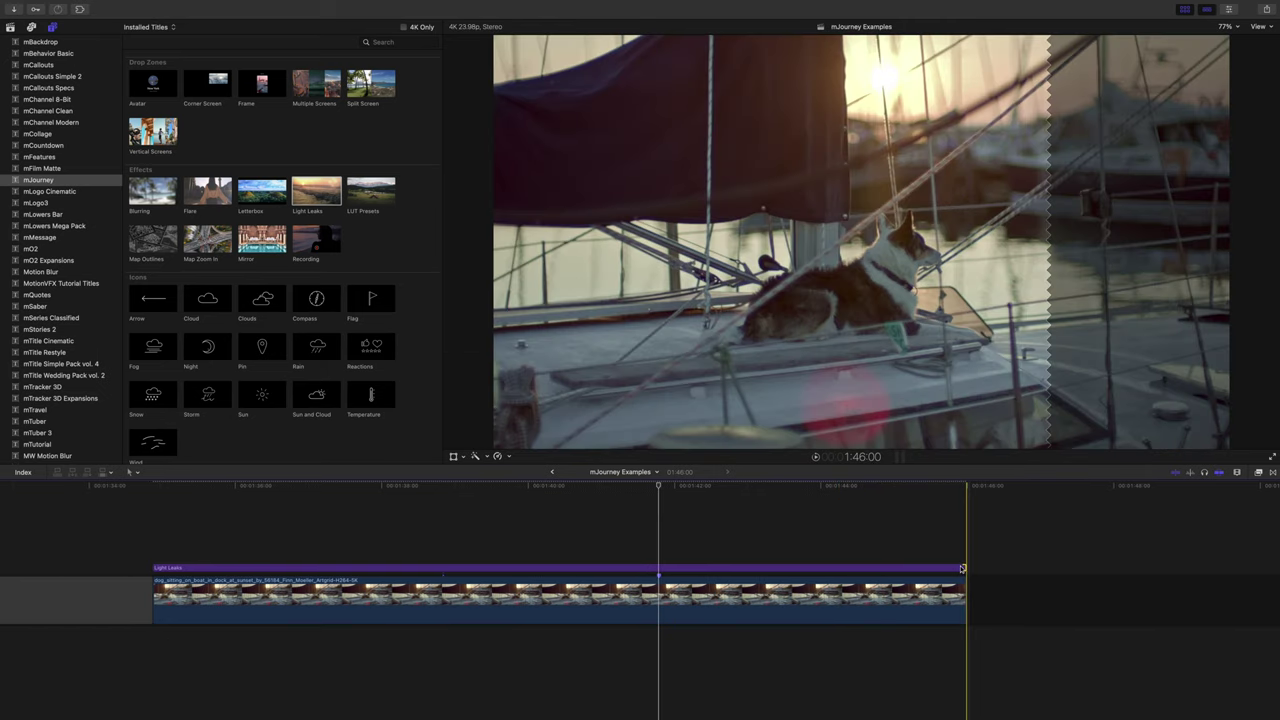
{"action": "key", "text": "super+4"}
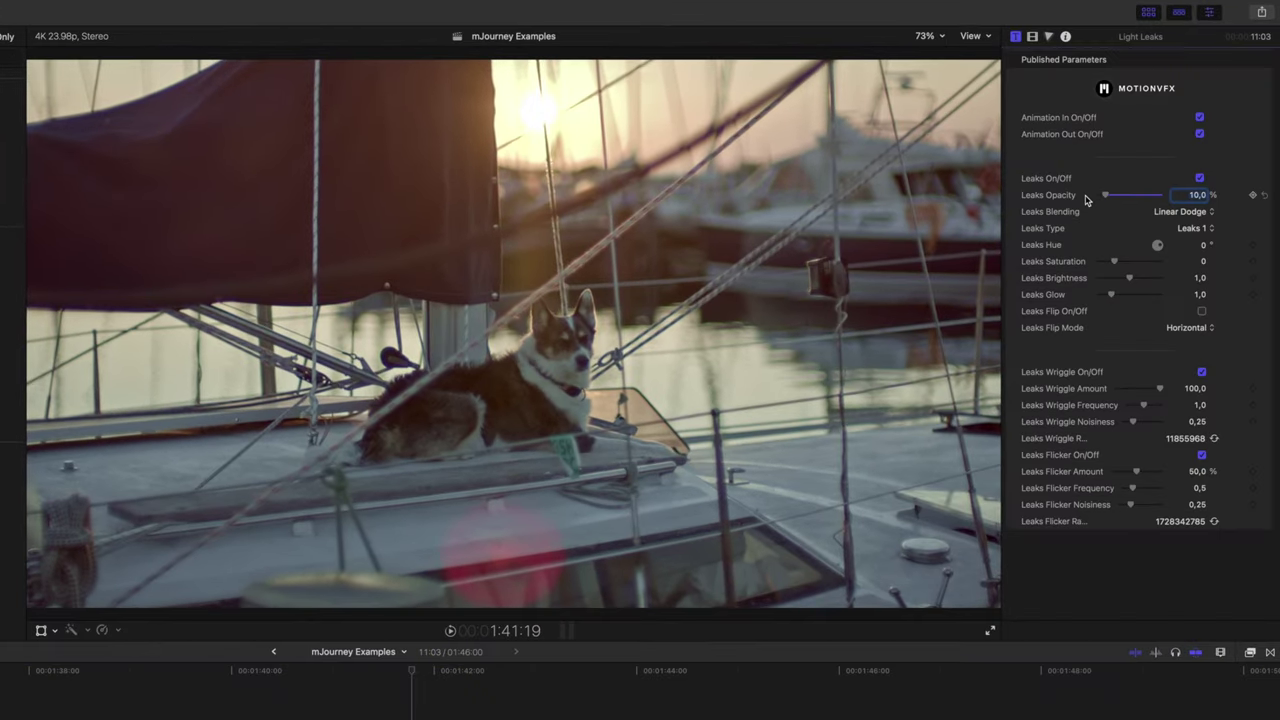
- Set the Light Leaks blending to Screen with opacity at 38.06%
{"action": "left_click_drag", "start_coordinate": [1105, 195], "coordinate": [1147, 197]}
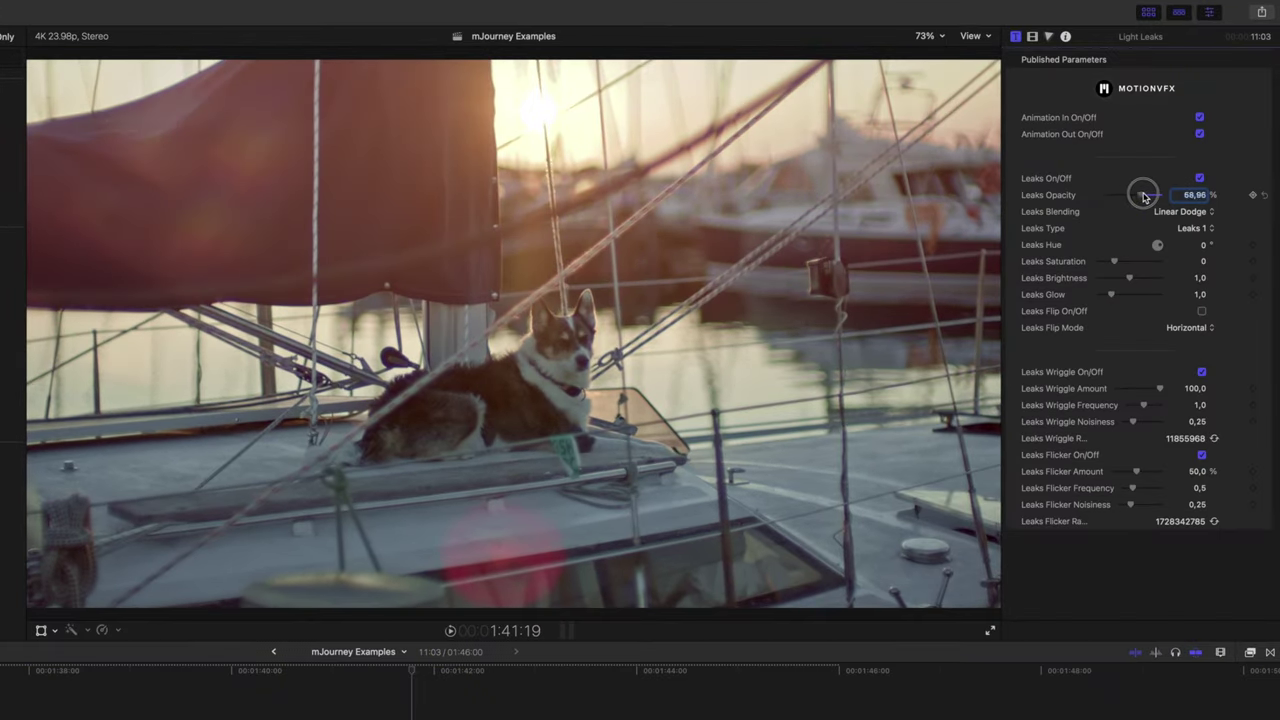
{"action": "left_click", "coordinate": [1153, 212]}
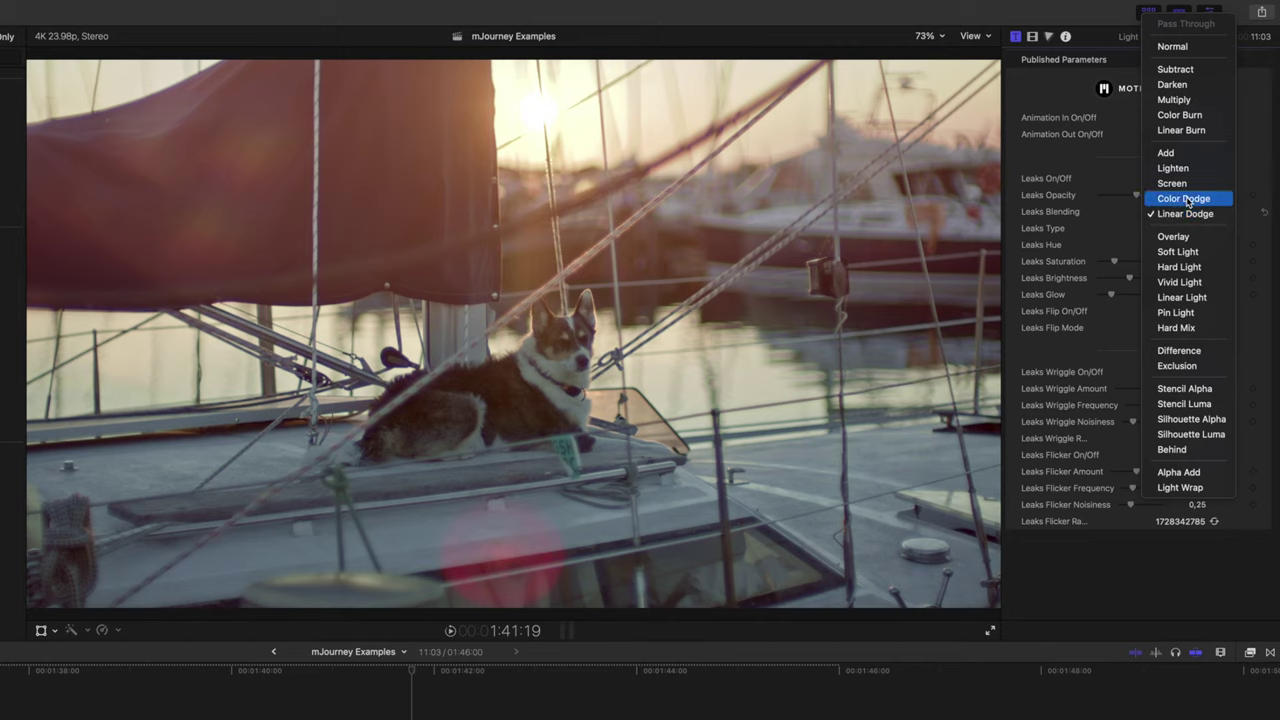
{"action": "left_click", "coordinate": [1182, 197]}
{"action": "left_click", "coordinate": [1182, 212]}
{"action": "left_click", "coordinate": [1185, 251]}
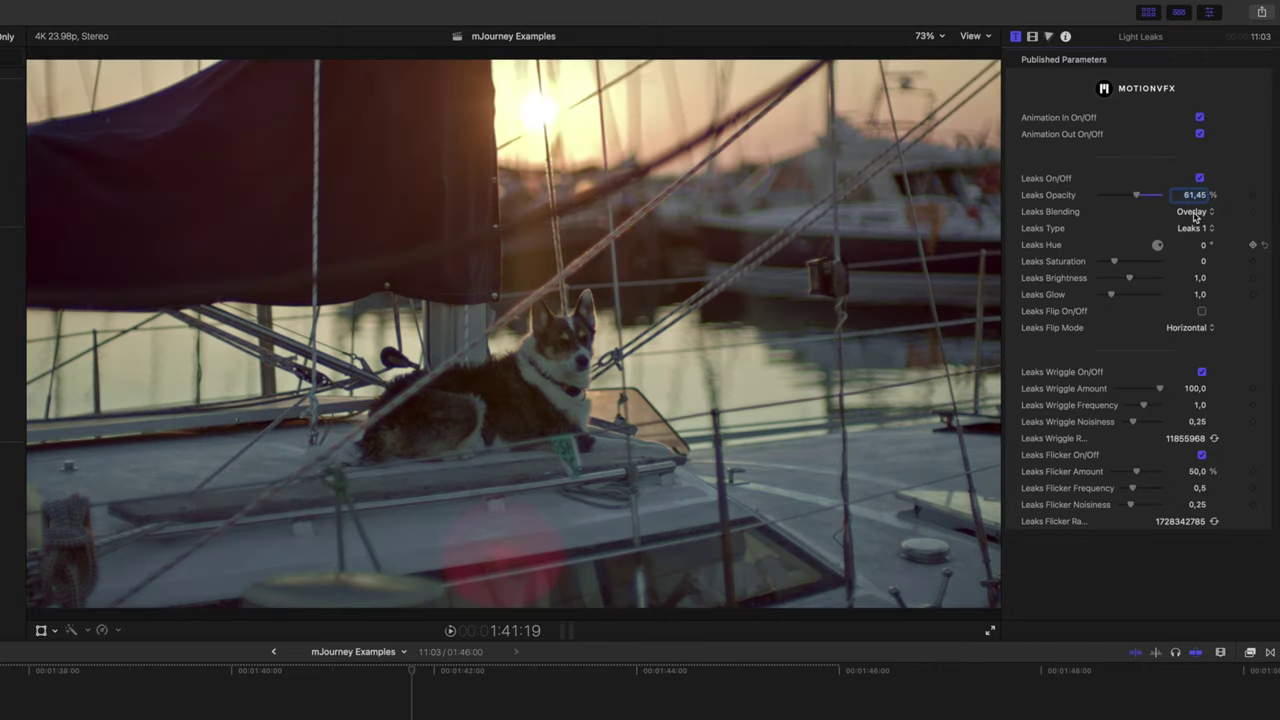
{"action": "left_click", "coordinate": [1193, 212]}
{"action": "left_click", "coordinate": [1194, 157]}
{"action": "left_click_drag", "start_coordinate": [1195, 195], "coordinate": [1192, 233]}
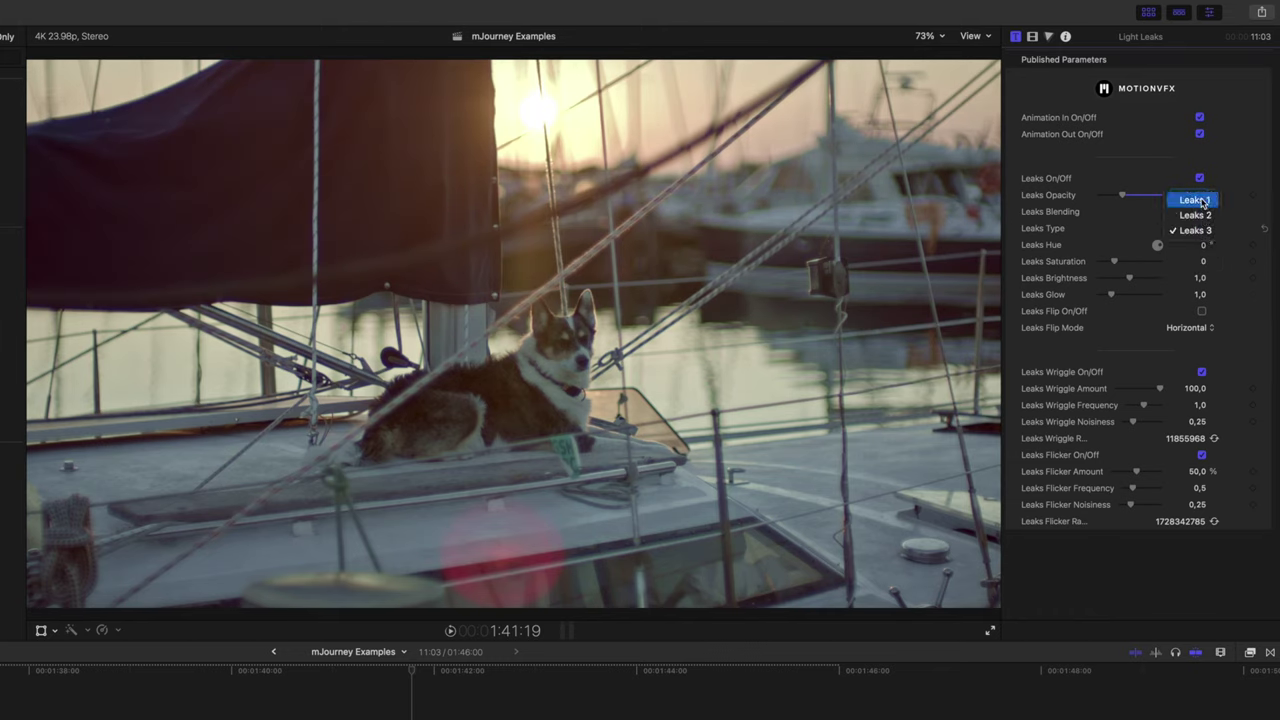
- Choose the Leaks 1 type, leave flipping off after testing it, and switch the leak wiggle off
{"action": "left_click", "coordinate": [1203, 202]}
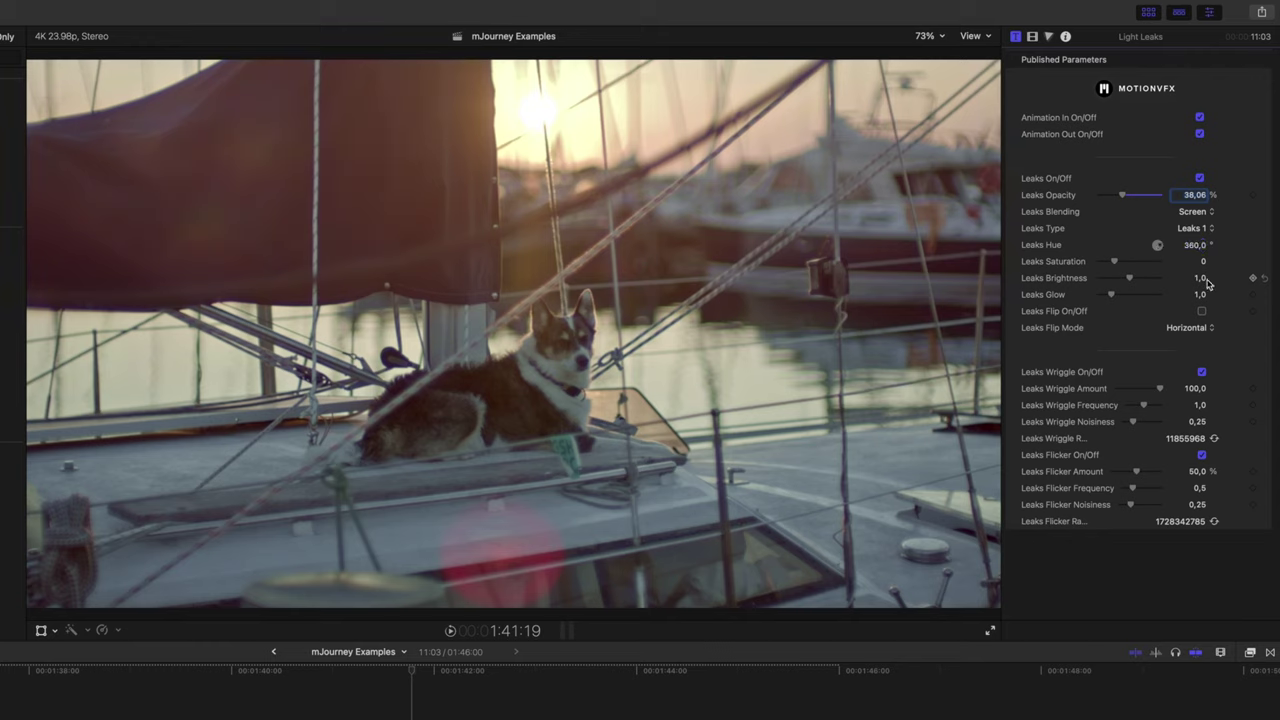
{"action": "left_click", "coordinate": [1203, 312]}
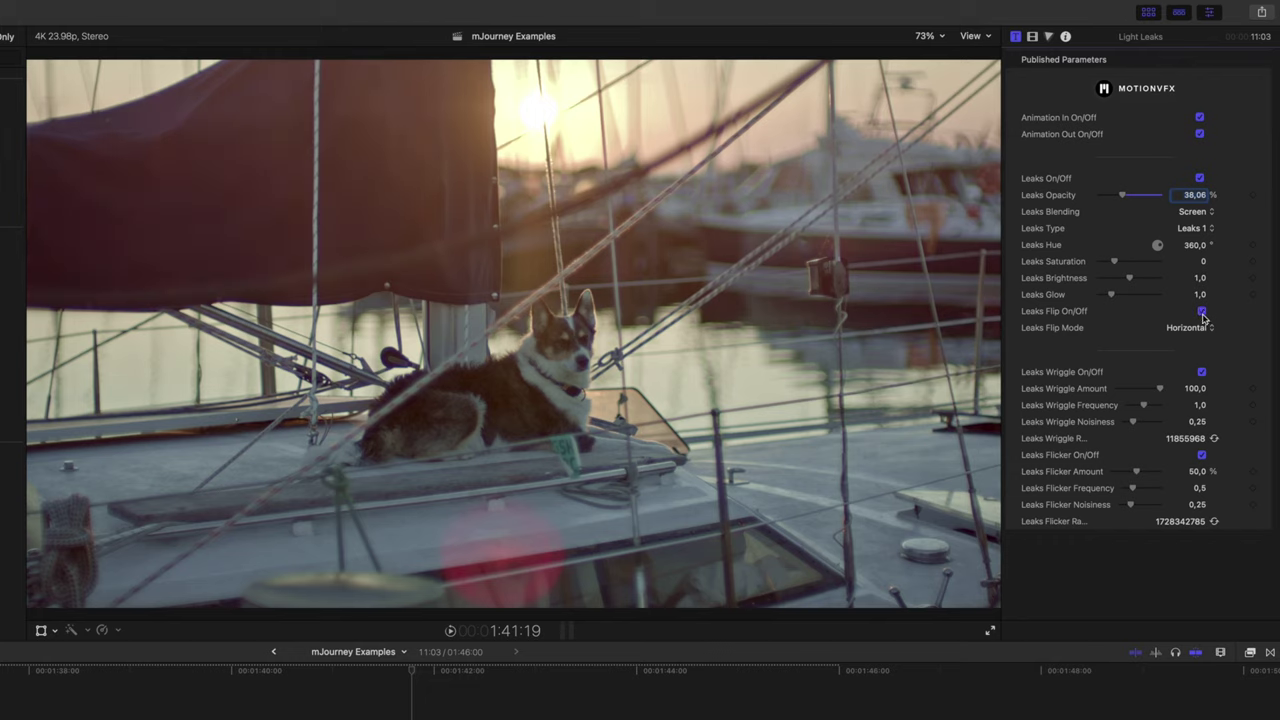
{"action": "left_click", "coordinate": [1199, 346]}
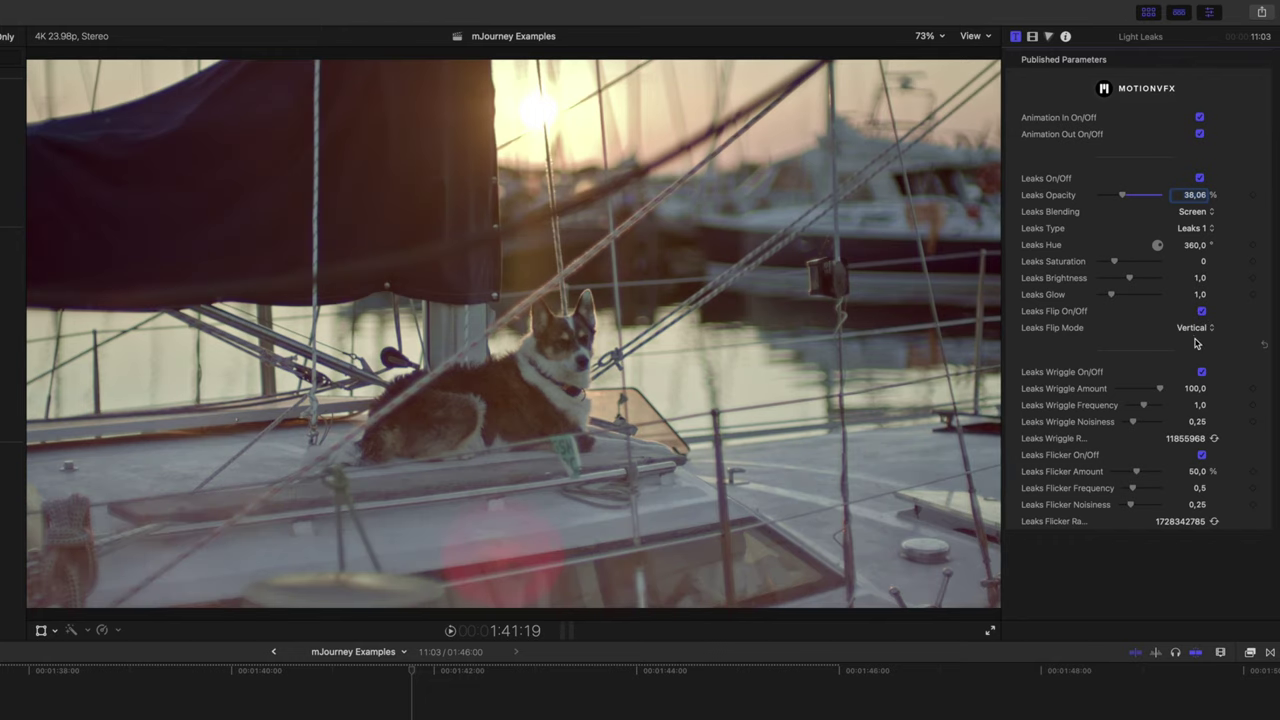
{"action": "left_click", "coordinate": [1200, 346]}
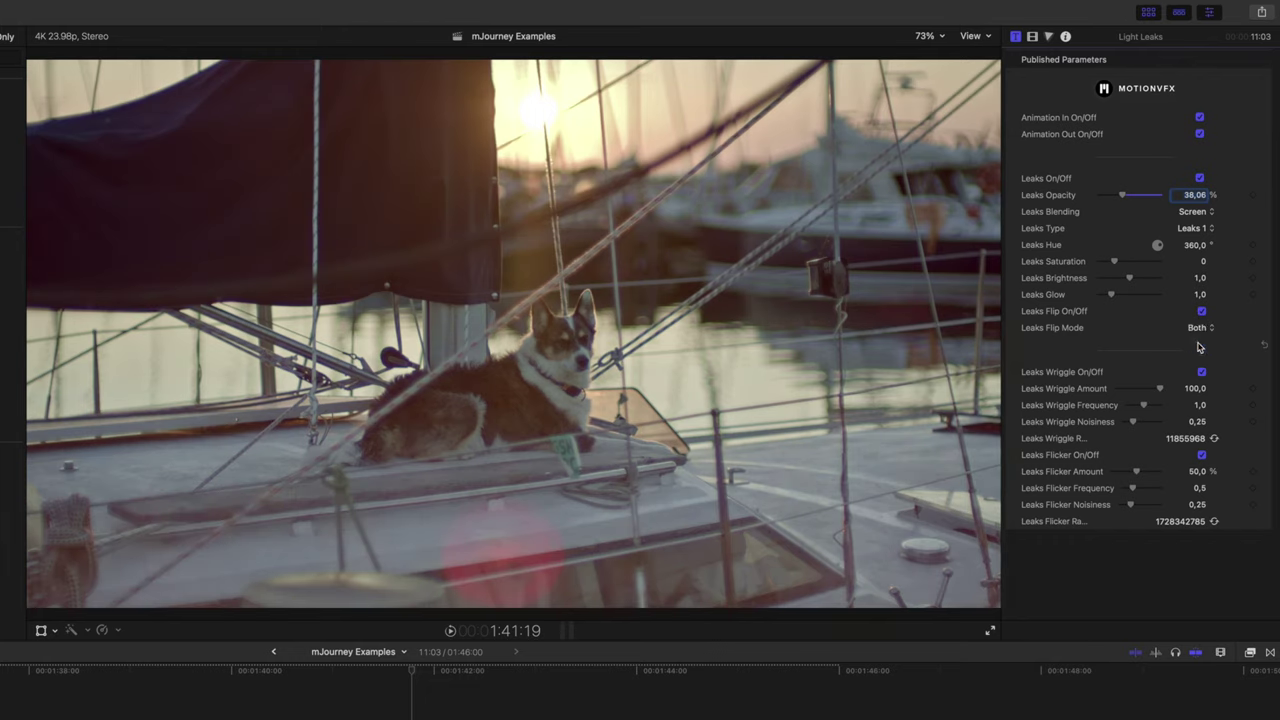
{"action": "left_click", "coordinate": [1213, 300]}
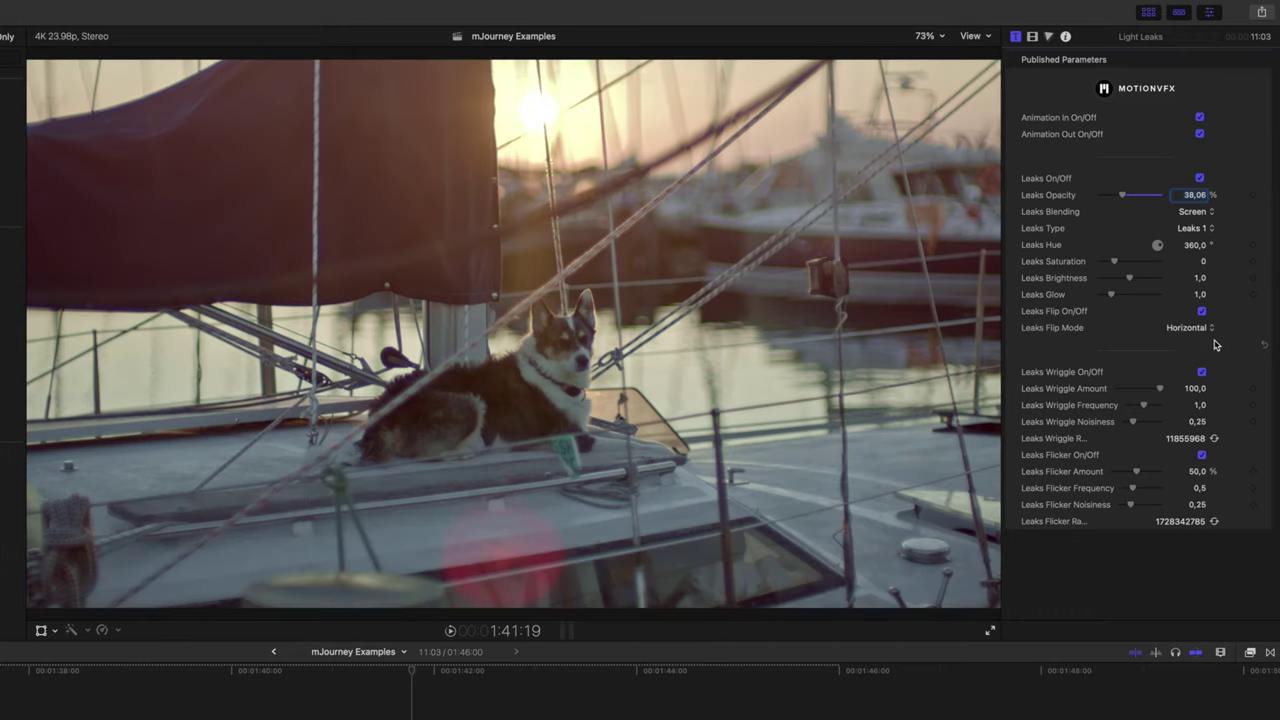
{"action": "left_click", "coordinate": [1201, 311]}
{"action": "key", "text": "shift+slash"}
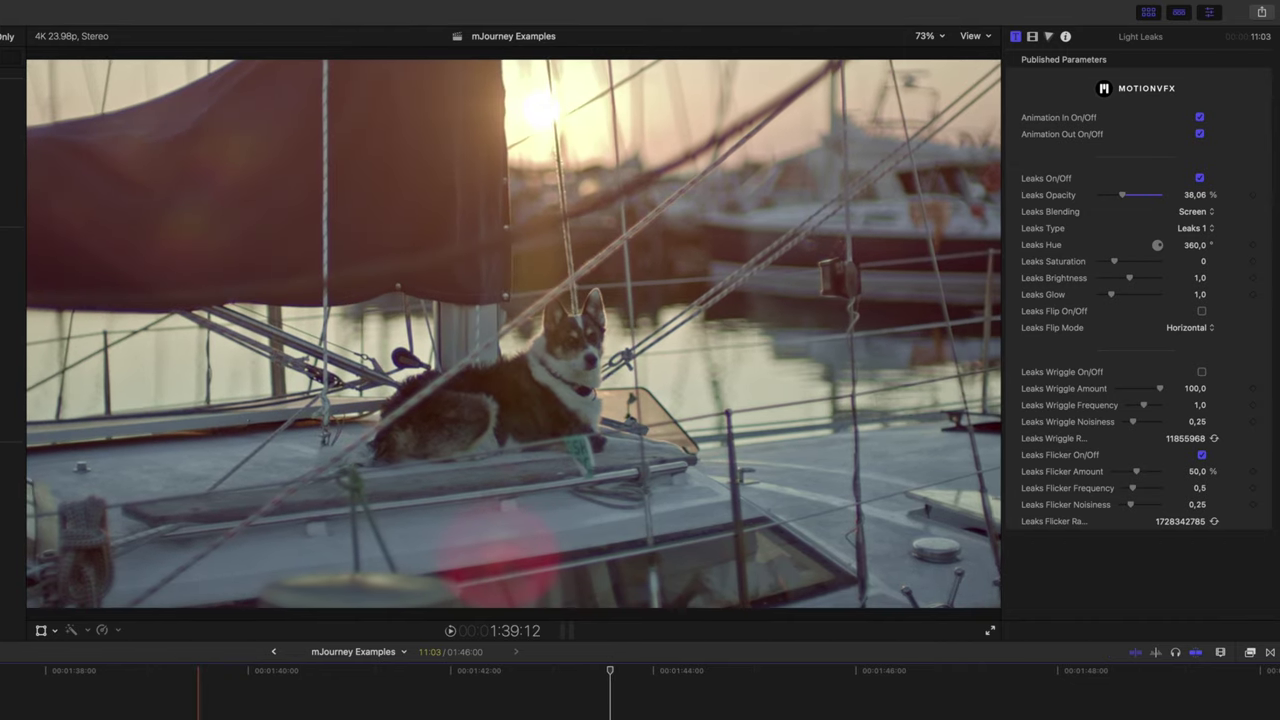
{"action": "key", "text": "space"}
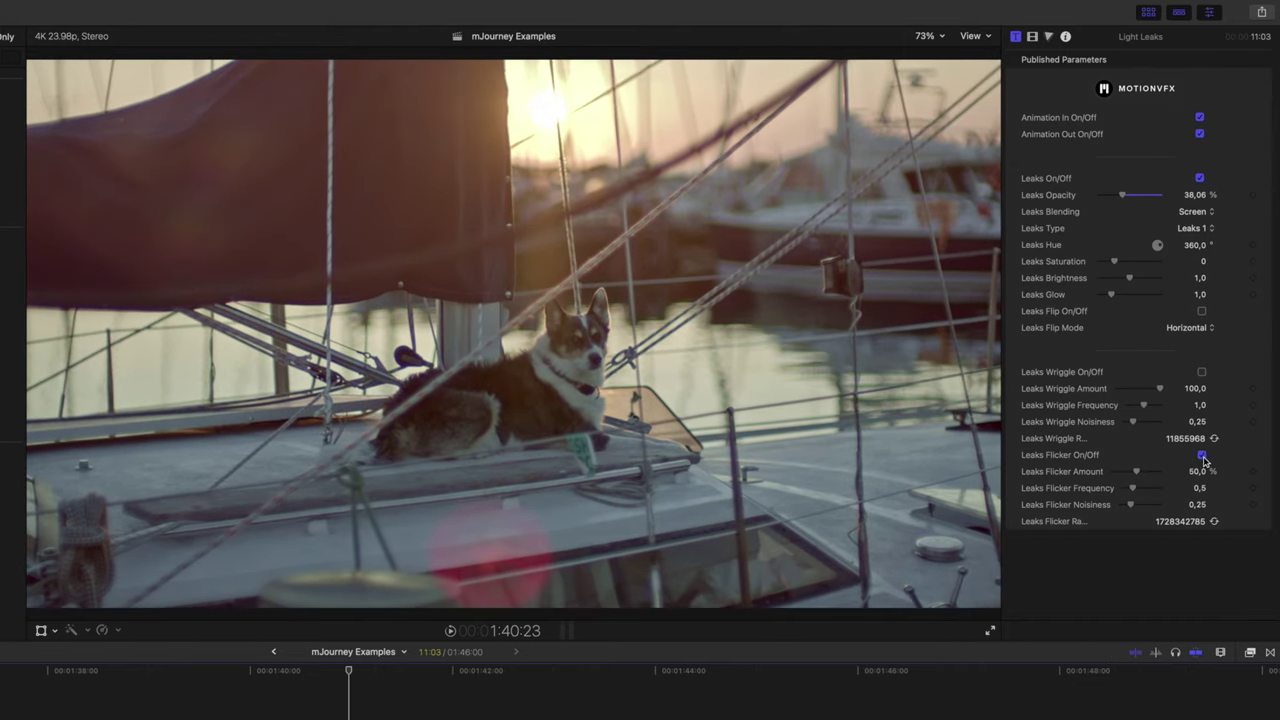
{"action": "left_click", "coordinate": [1202, 455]}
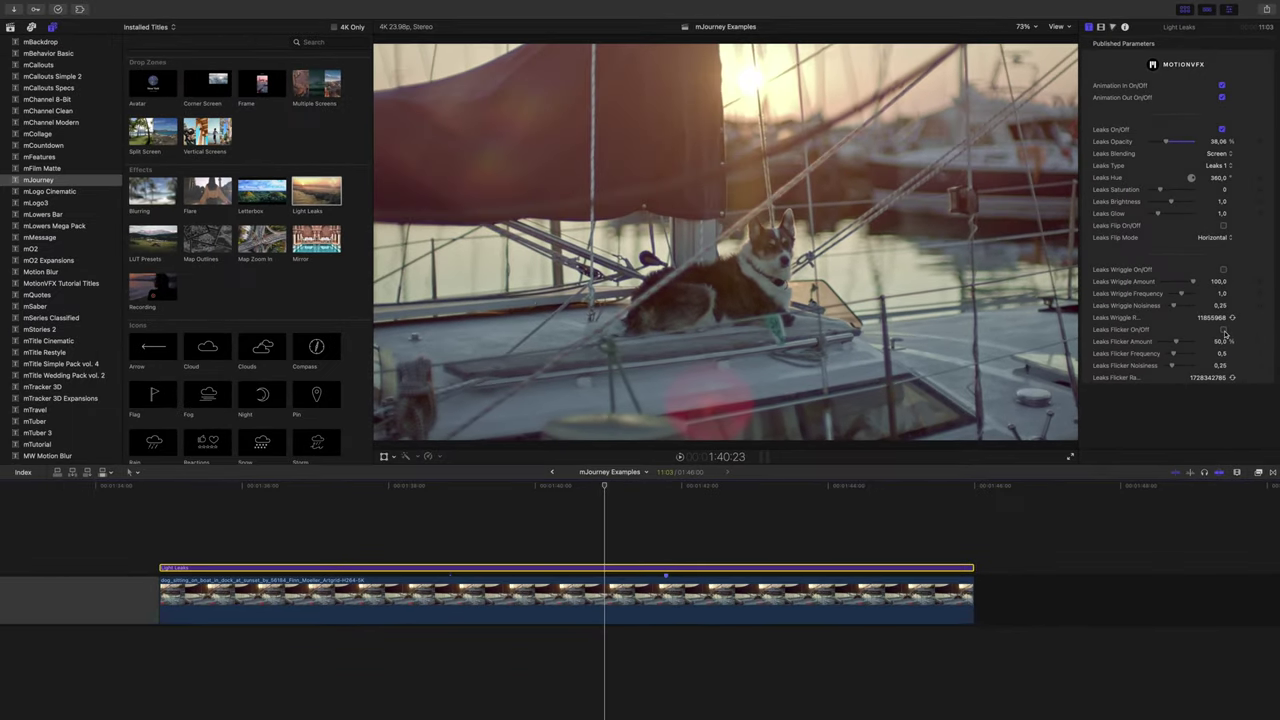
- Re-enable the leak flicker, stretch the Flare effect across the clip, and centre it on the sail
{"action": "left_click", "coordinate": [1224, 330]}
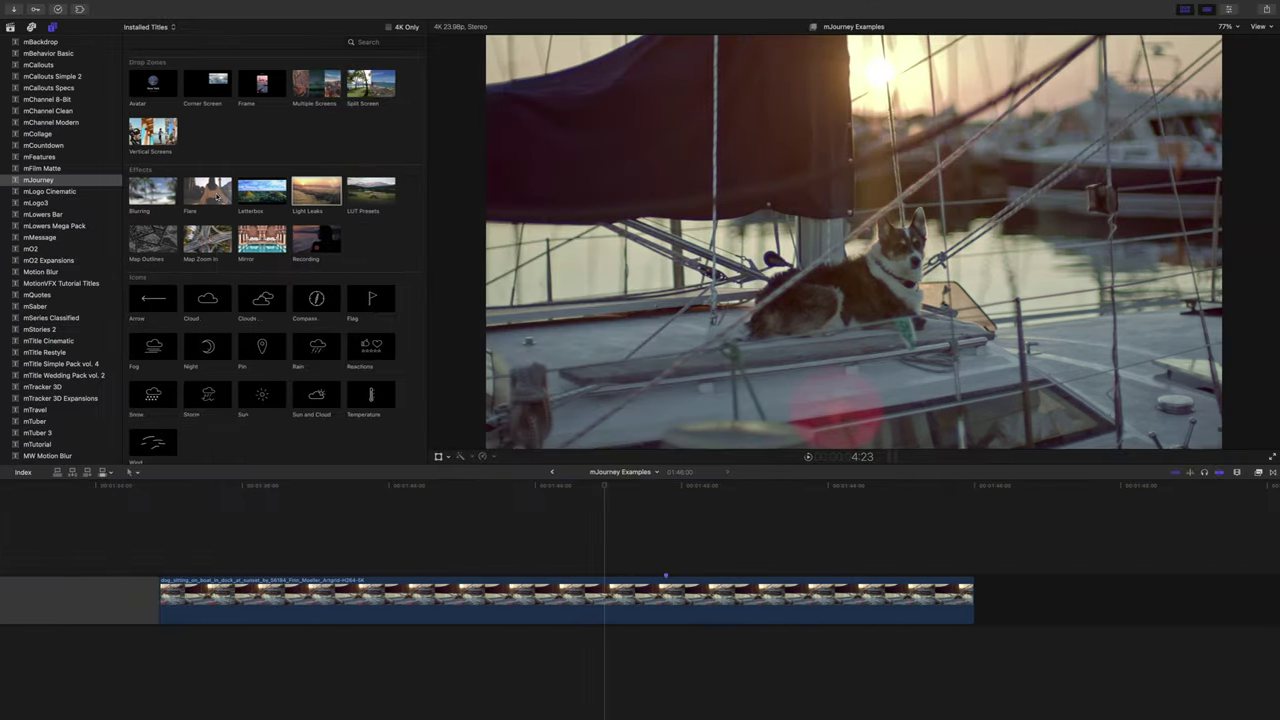
{"action": "left_click_drag", "start_coordinate": [236, 567], "coordinate": [160, 567]}
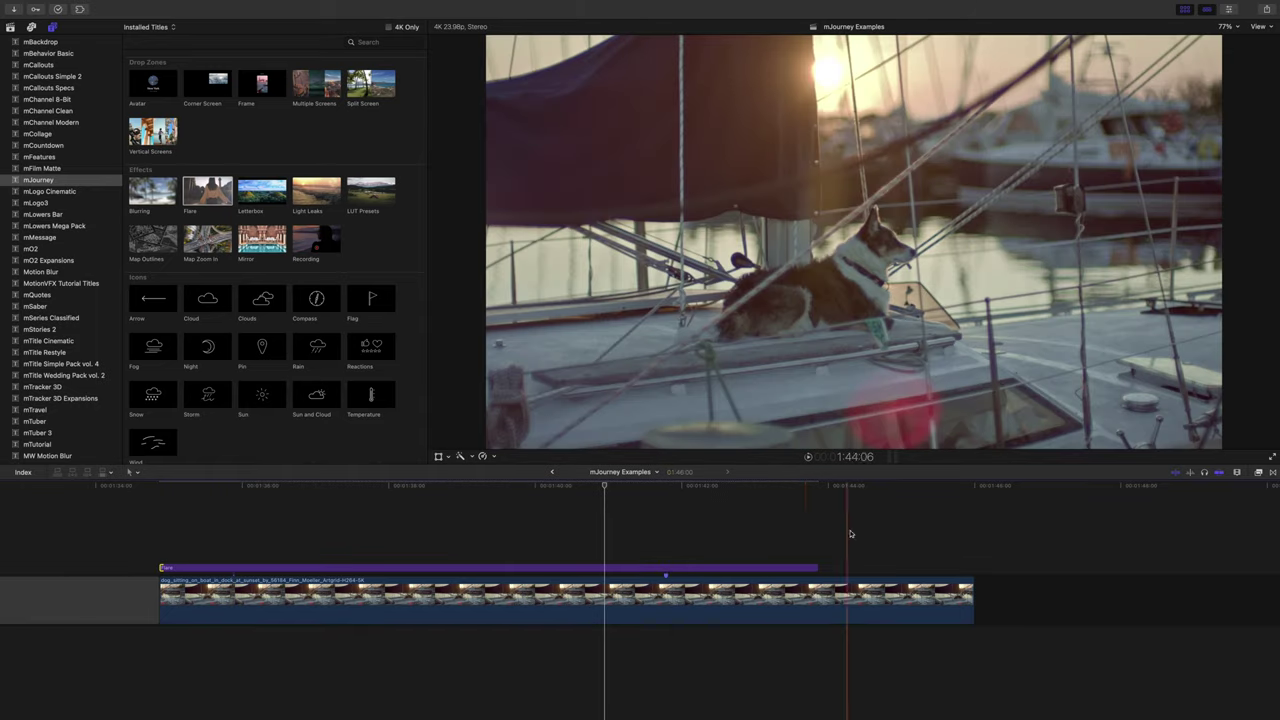
{"action": "left_click_drag", "start_coordinate": [817, 567], "coordinate": [972, 567]}
{"action": "left_click", "coordinate": [618, 567]}
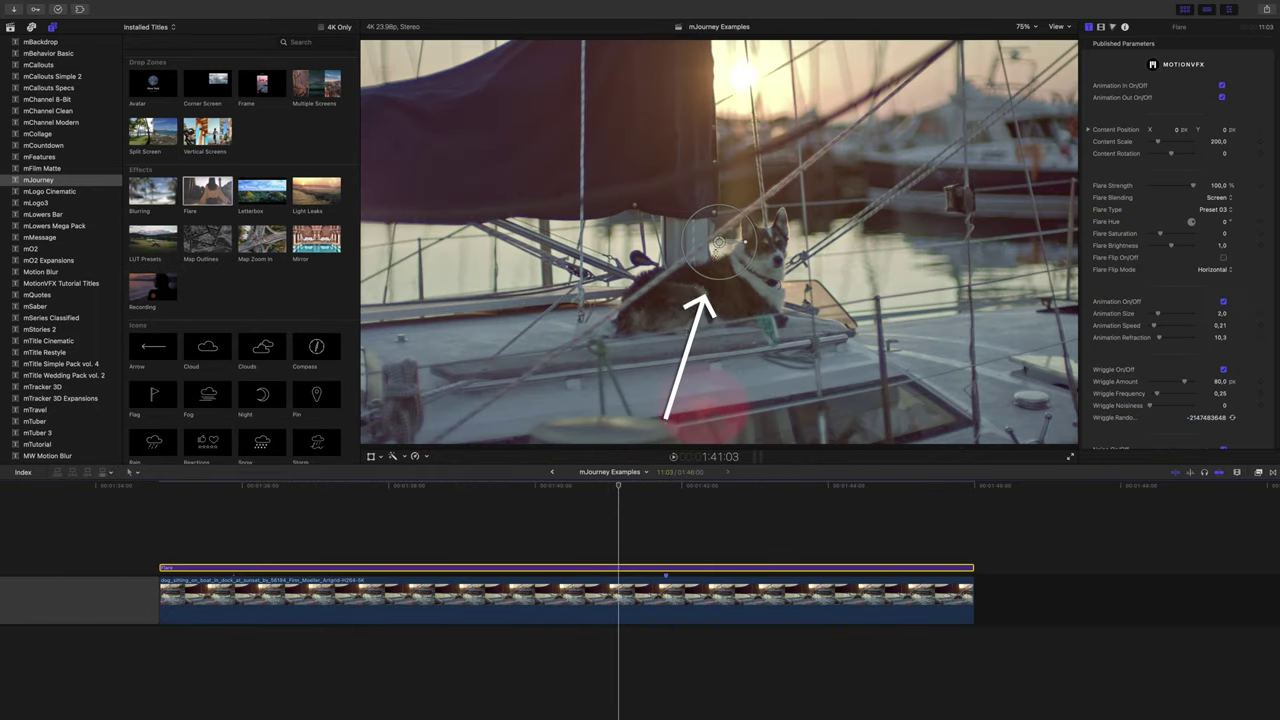
{"action": "left_click_drag", "start_coordinate": [719, 242], "coordinate": [690, 146]}
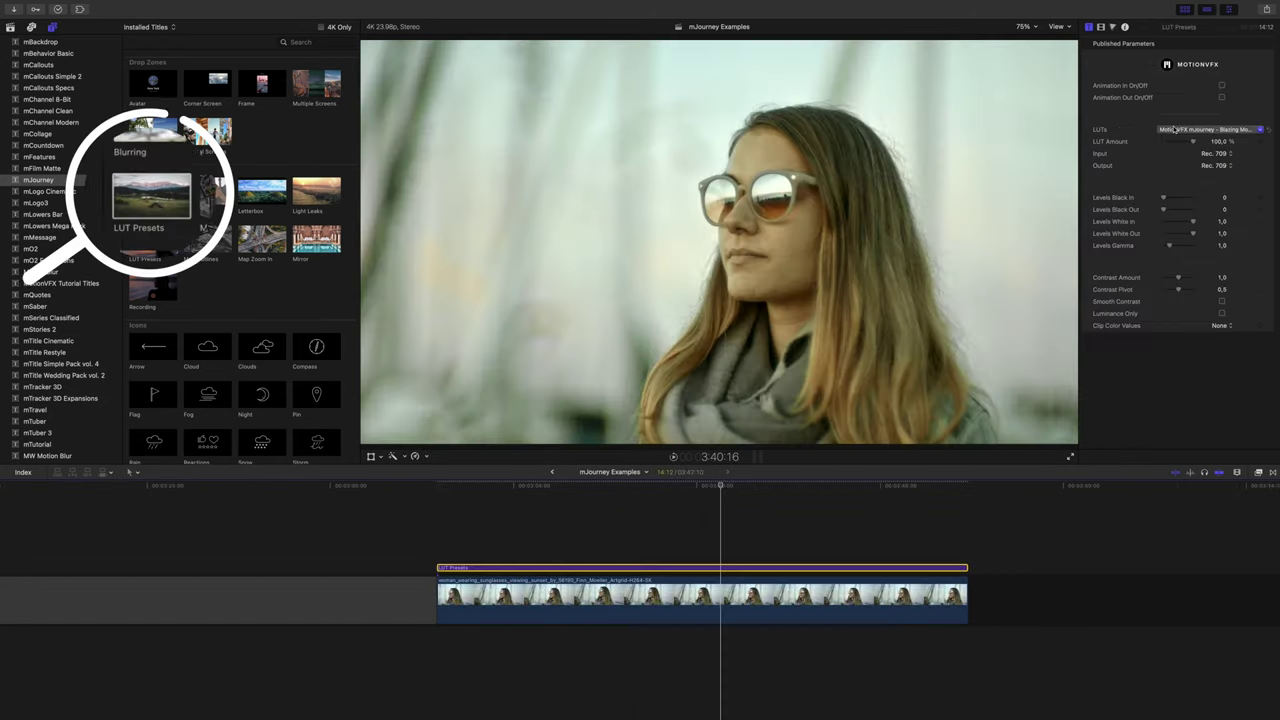
- Grade the woman clip with the Frozen Land LUT and contrast amount 1,15
{"action": "left_click", "coordinate": [1210, 129]}
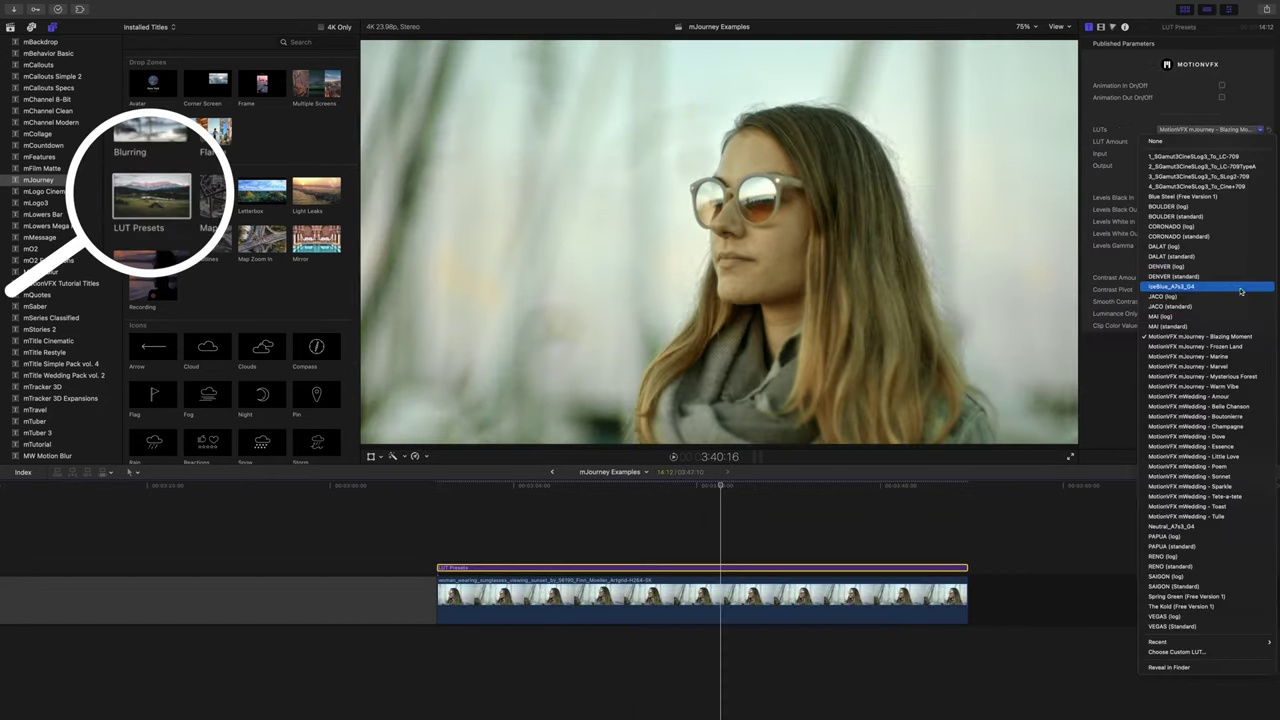
{"action": "left_click", "coordinate": [1253, 350]}
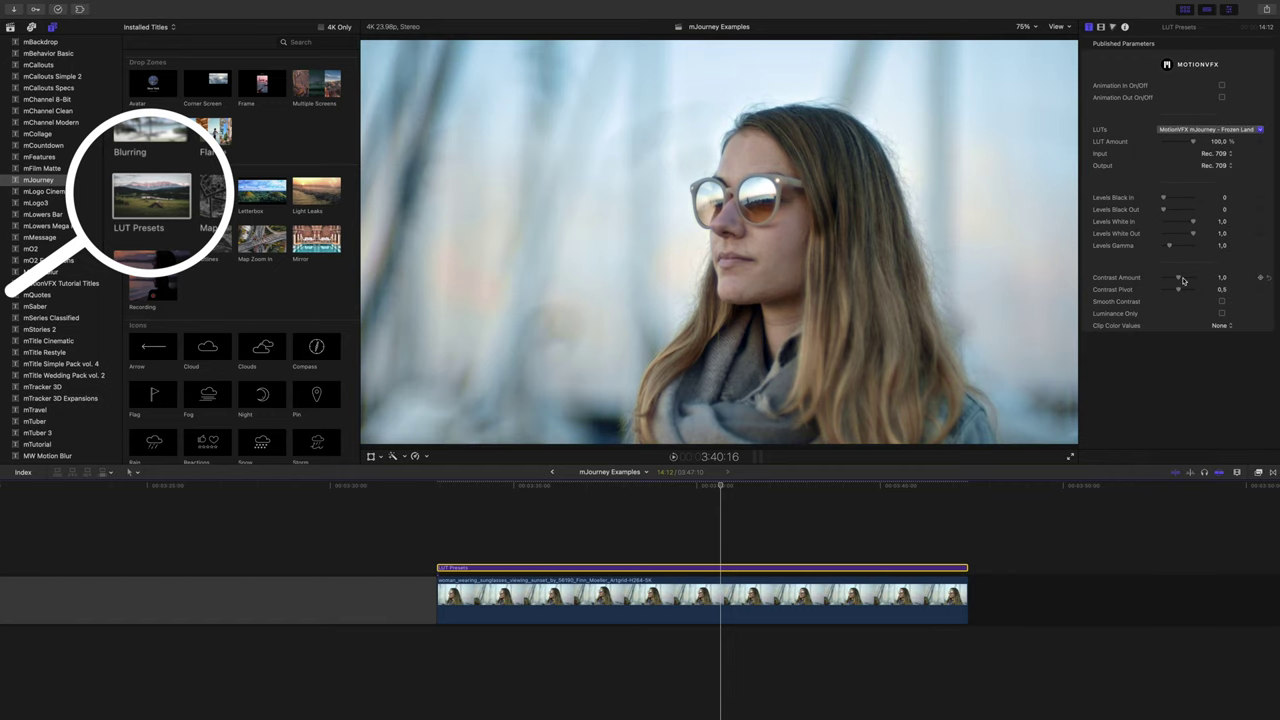
{"action": "left_click_drag", "start_coordinate": [1183, 280], "coordinate": [1183, 279]}
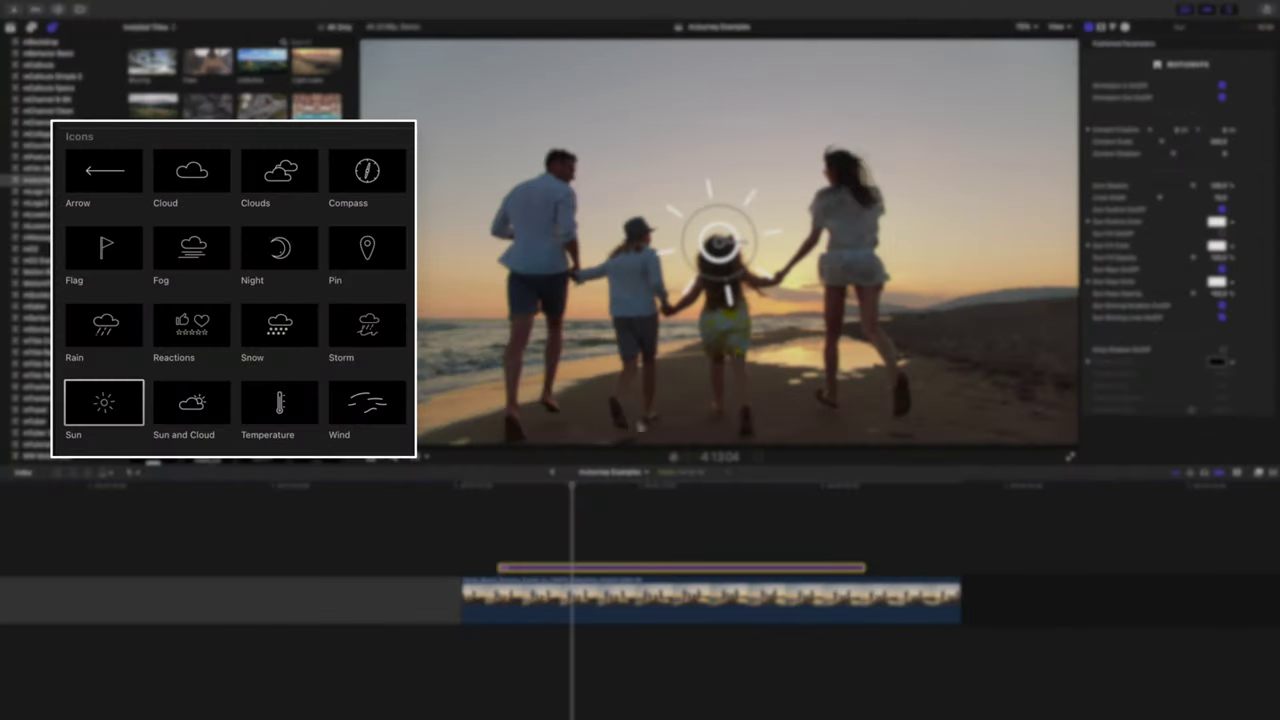
- Add a heart Reactions icon in the beach clip's upper left and preview it
{"action": "left_click_drag", "start_coordinate": [207, 311], "coordinate": [500, 553]}
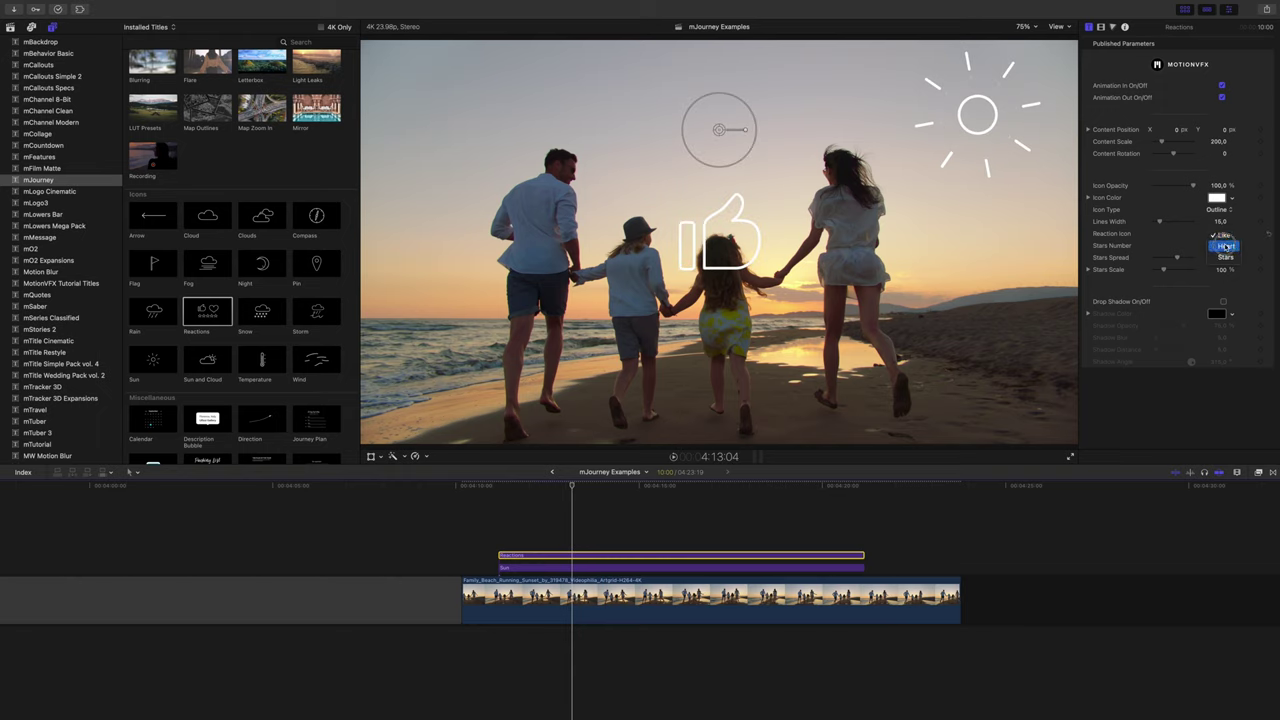
{"action": "left_click_drag", "start_coordinate": [719, 130], "coordinate": [482, 22]}
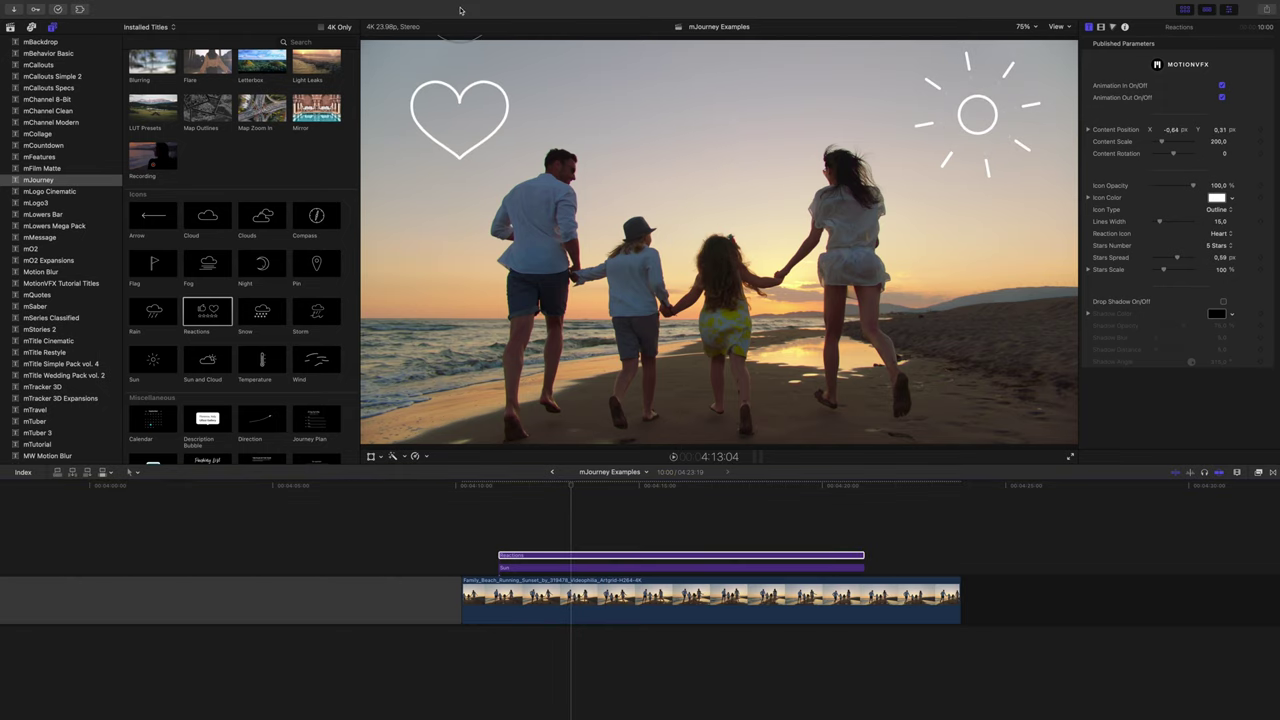
{"action": "key", "text": "space"}
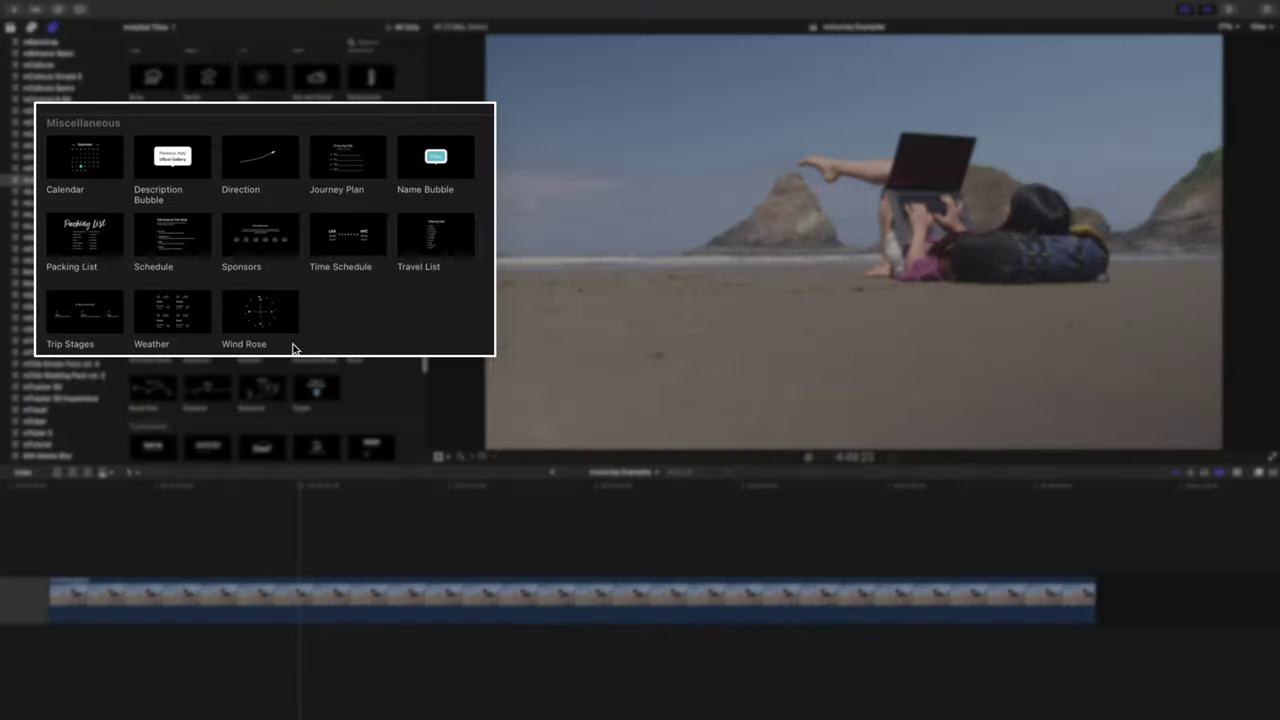
- Add the Packing List title over the beach clip and preview it
{"action": "left_click_drag", "start_coordinate": [293, 347], "coordinate": [177, 567]}
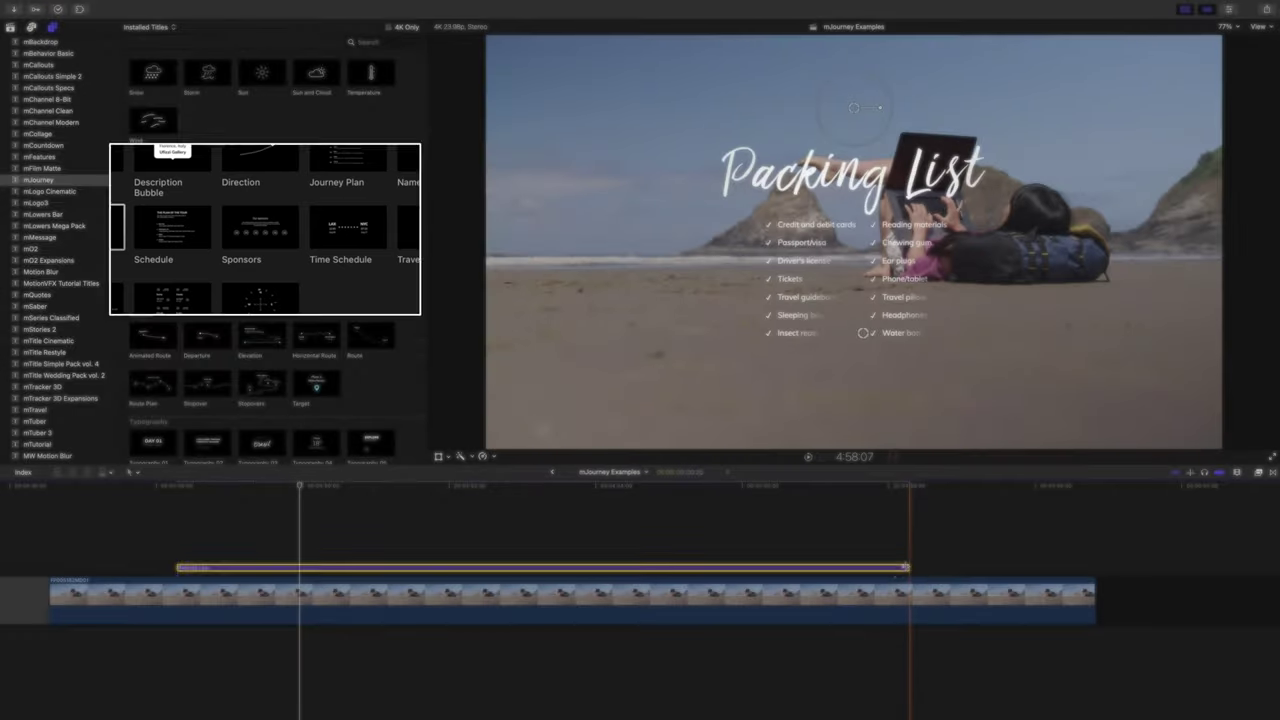
{"action": "left_click", "coordinate": [449, 489]}
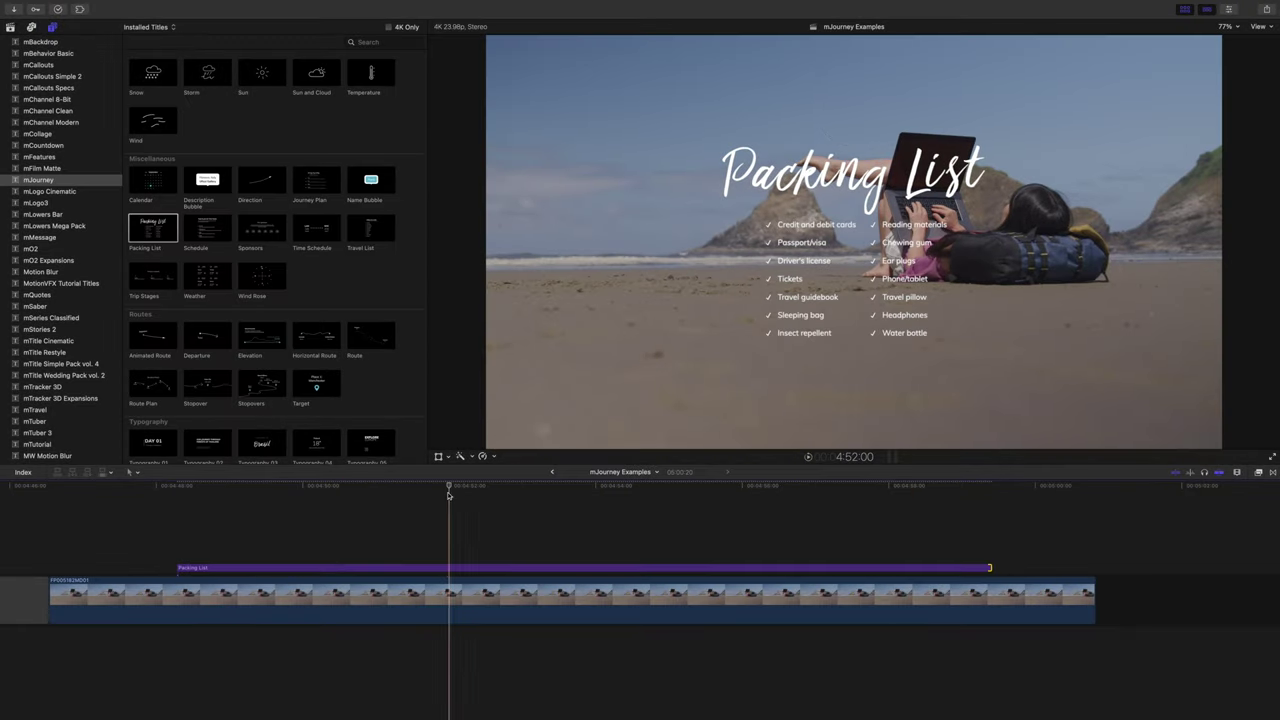
{"action": "left_click", "coordinate": [449, 567]}
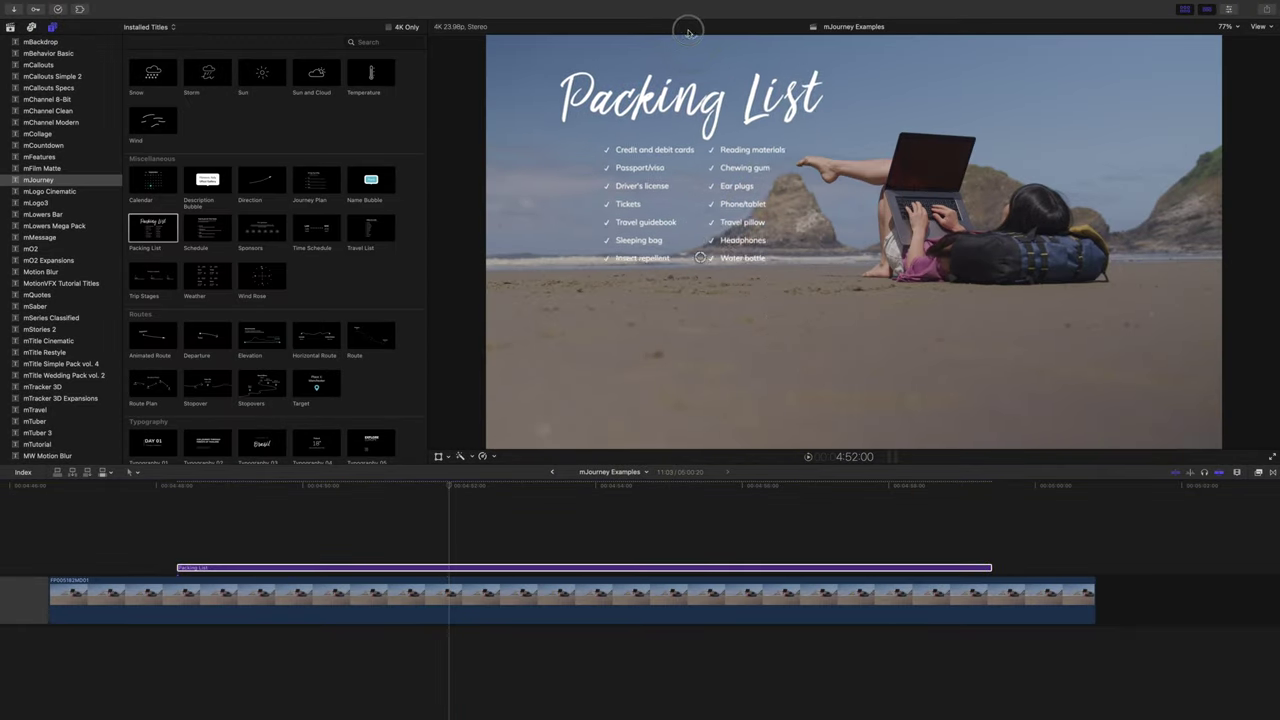
{"action": "key", "text": "v"}
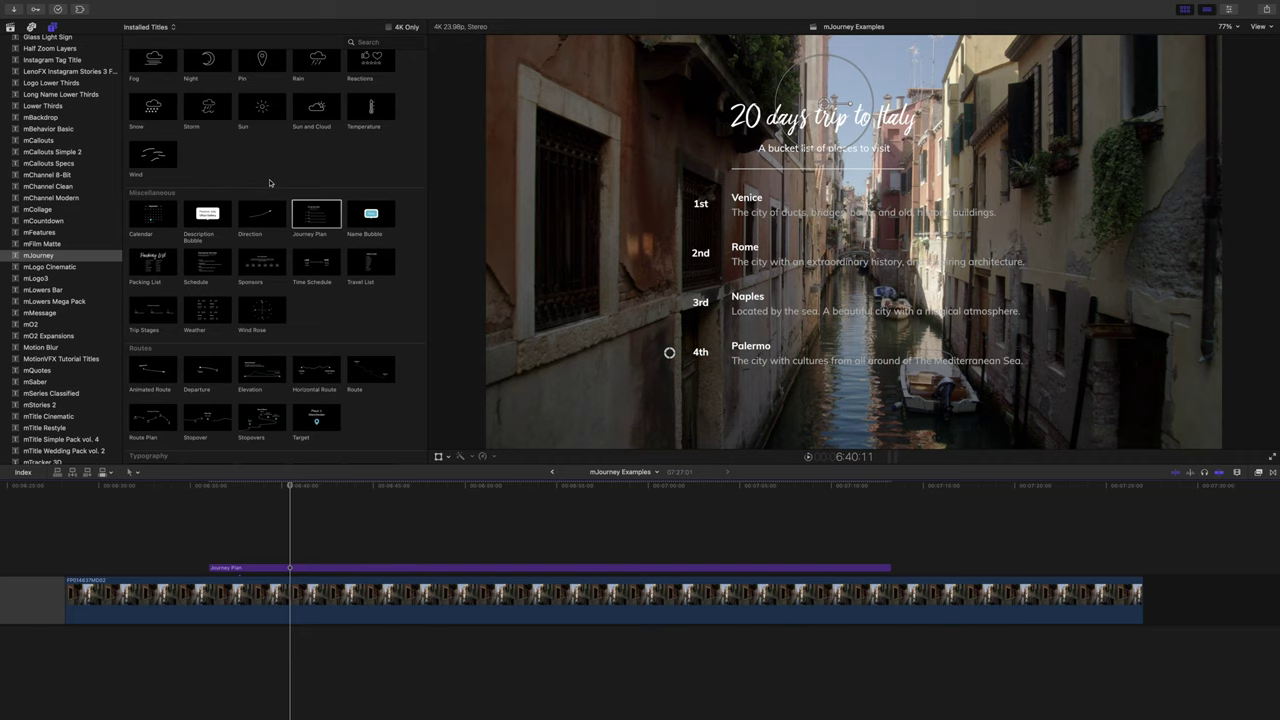
- Blur the Italy trip plan footage, add a full-length Compass icon, and hide the POLAND direction
{"action": "scroll", "coordinate": [269, 183], "scroll_direction": "up", "scroll_amount": 10}
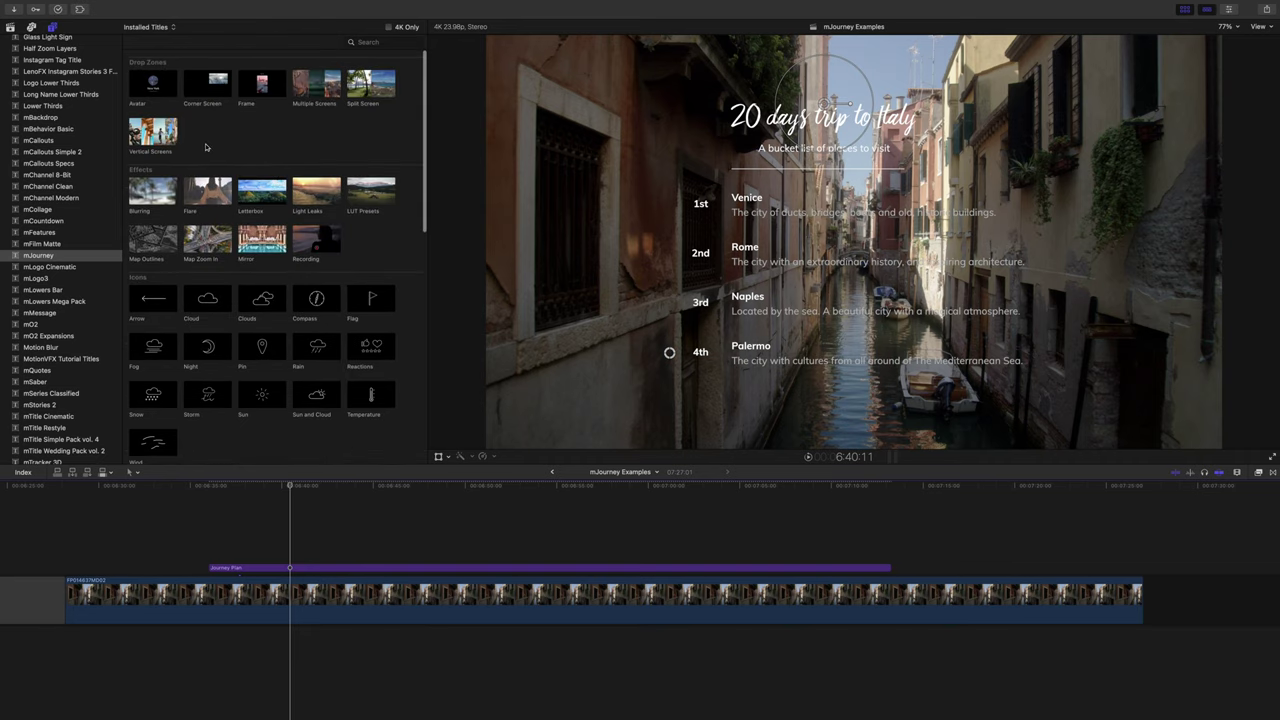
{"action": "left_click_drag", "start_coordinate": [264, 560], "coordinate": [889, 566]}
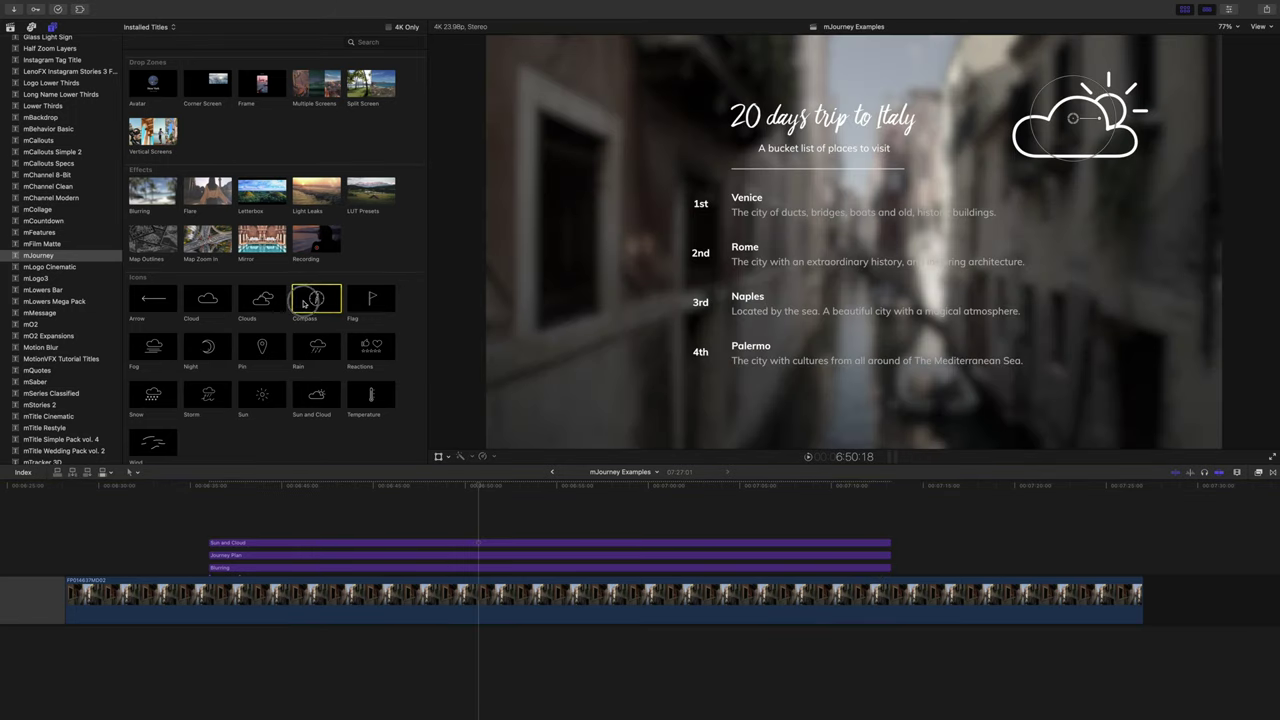
{"action": "left_click_drag", "start_coordinate": [304, 304], "coordinate": [210, 524]}
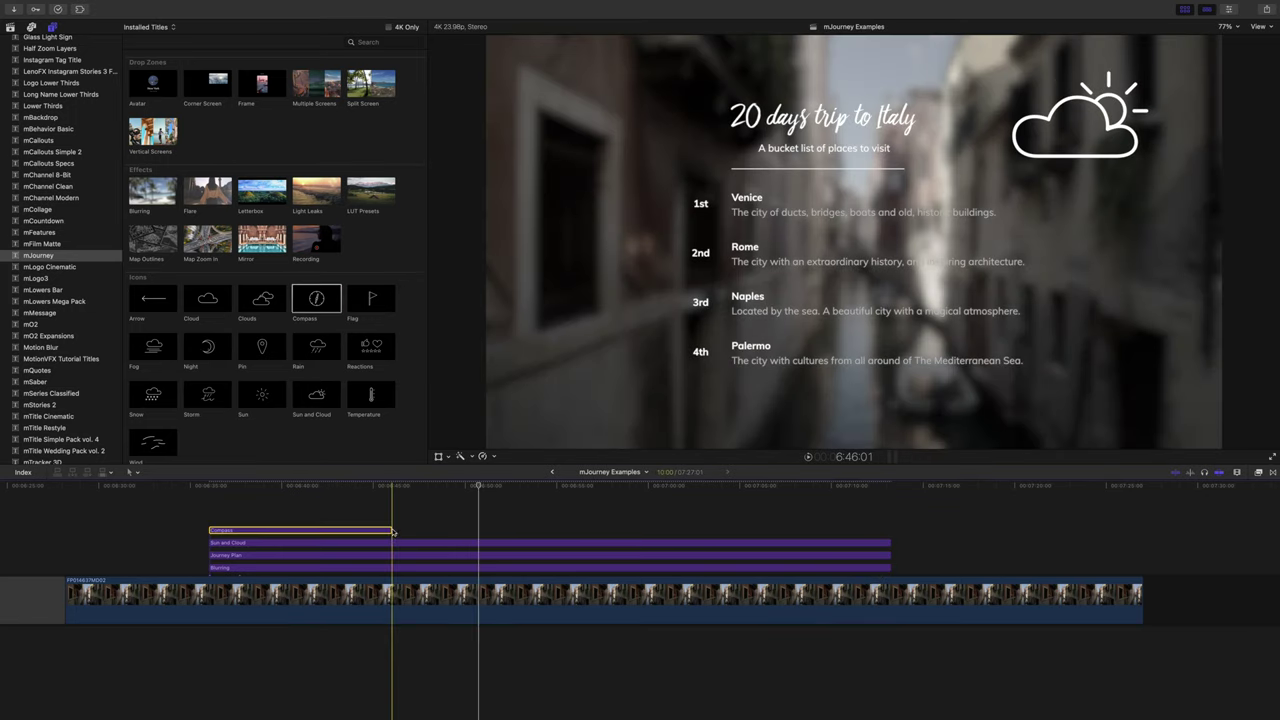
{"action": "left_click_drag", "start_coordinate": [391, 530], "coordinate": [890, 530]}
{"action": "left_click", "coordinate": [275, 528]}
{"action": "key", "text": "/"}
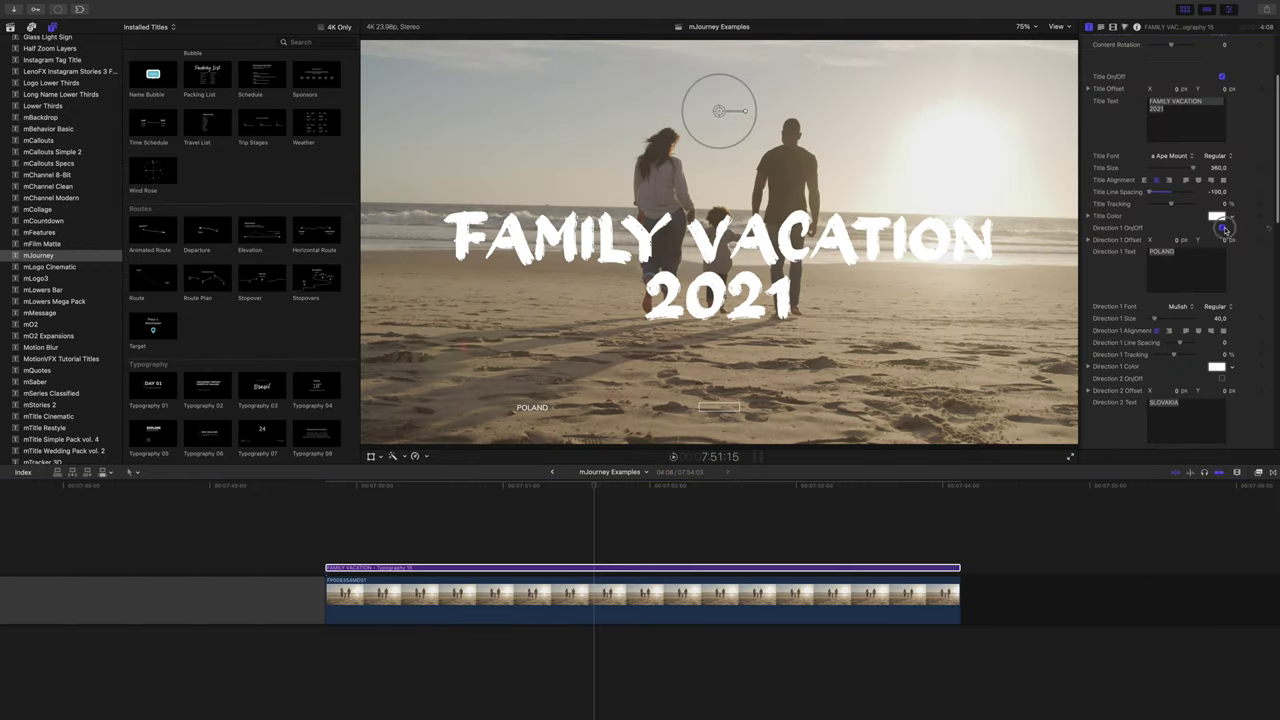
{"action": "left_click", "coordinate": [1223, 229]}
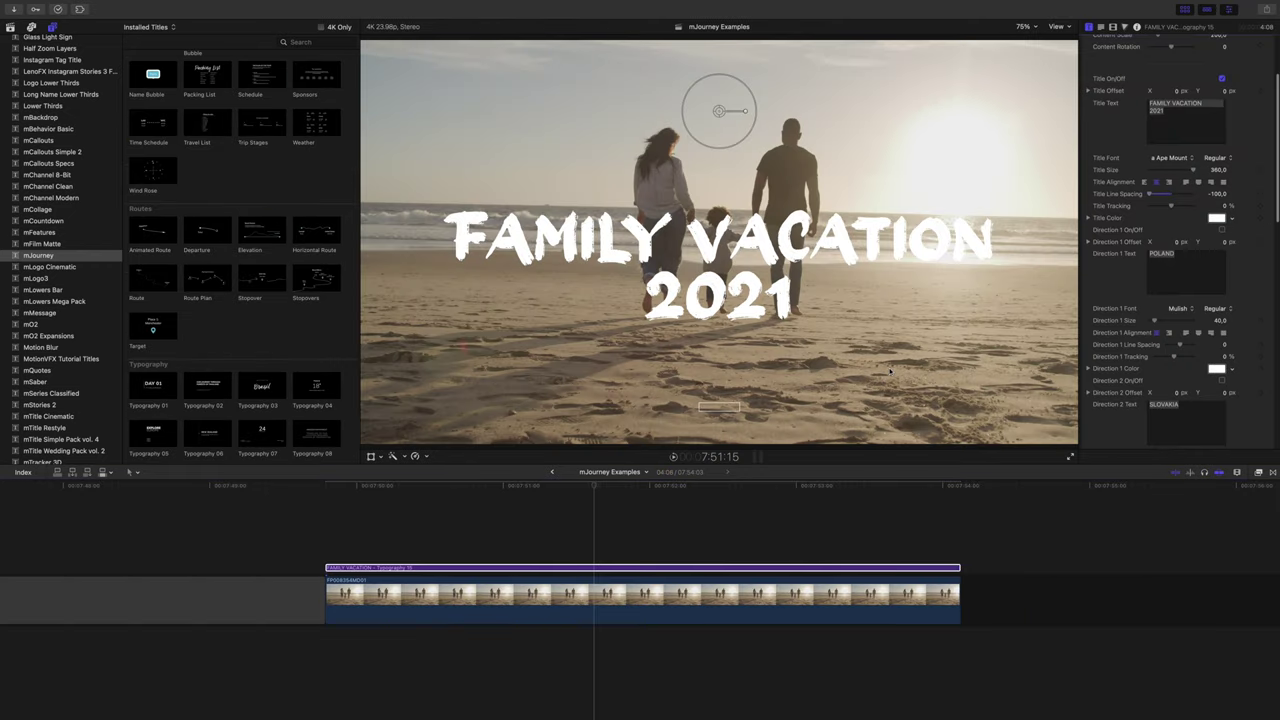
- Replay the FAMILY VACATION 2021 title and the Canada to United States route animation
{"action": "left_click", "coordinate": [329, 552]}
{"action": "key", "text": "space"}
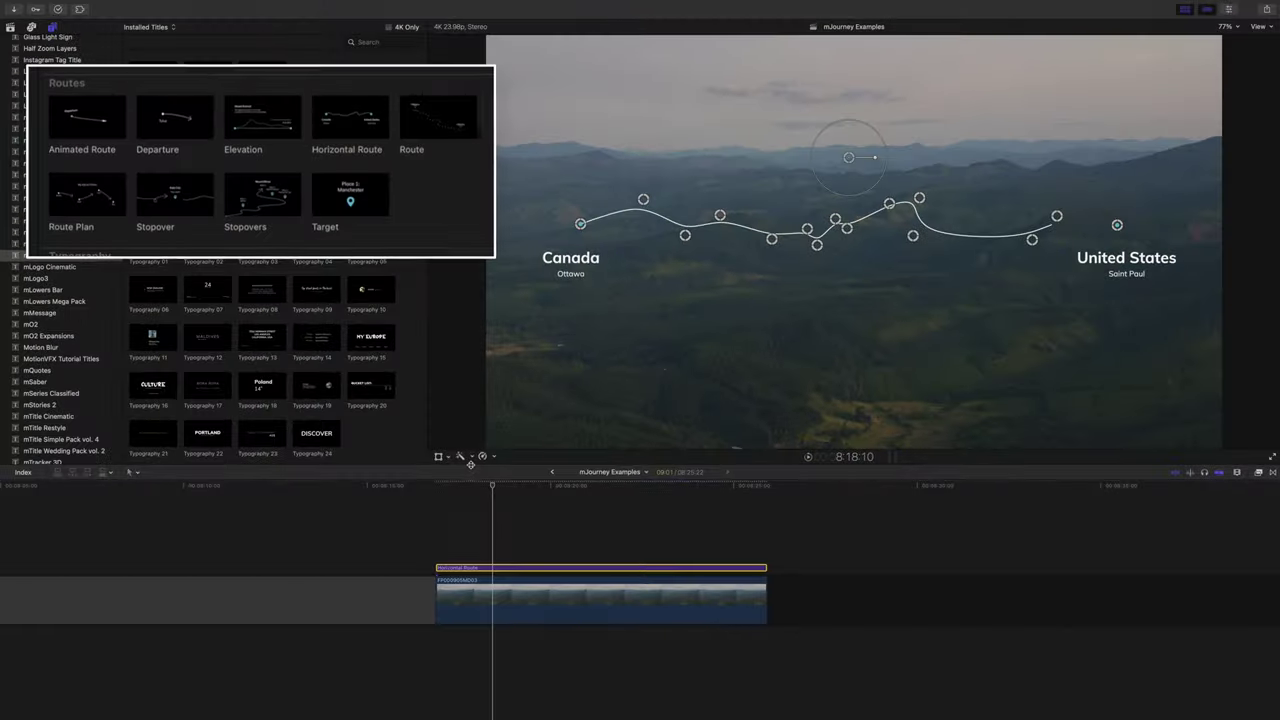
{"action": "left_click", "coordinate": [458, 530]}
{"action": "key", "text": "space"}
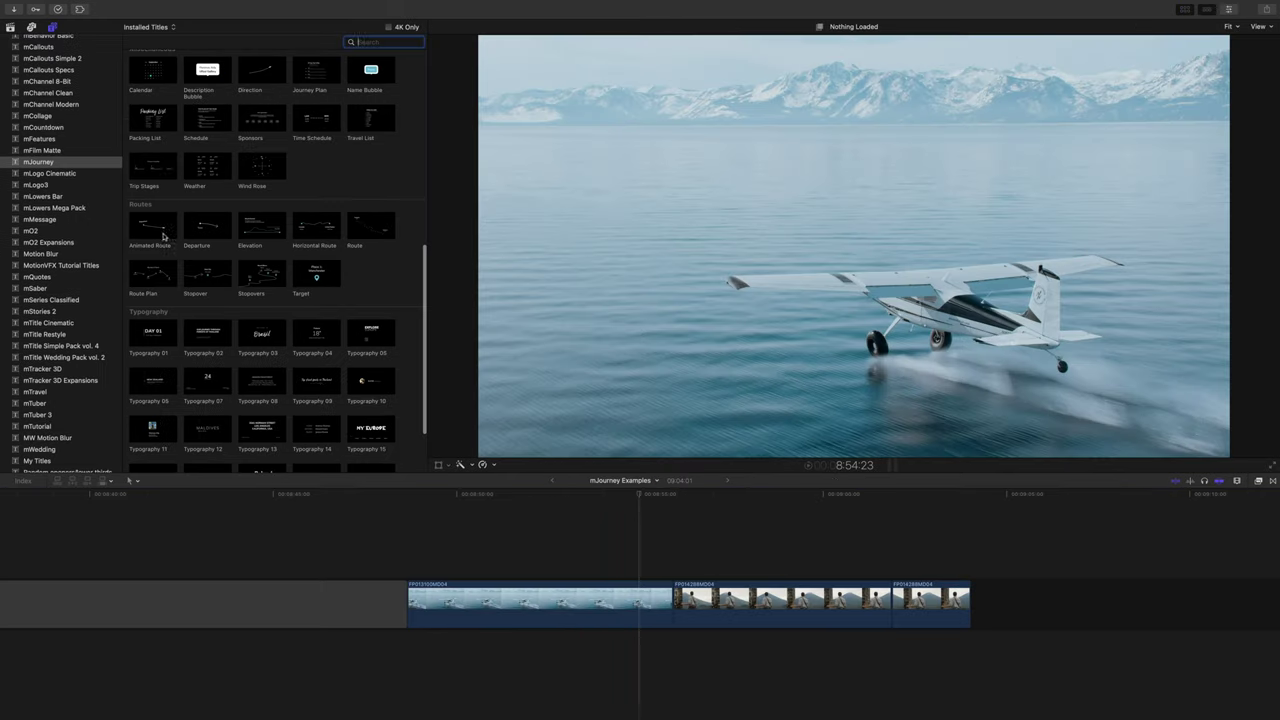
- Add an Animated Route over the seaplane clips, set View to Set Location, and start choosing its drop-zone source
{"action": "left_click_drag", "start_coordinate": [155, 232], "coordinate": [562, 556]}
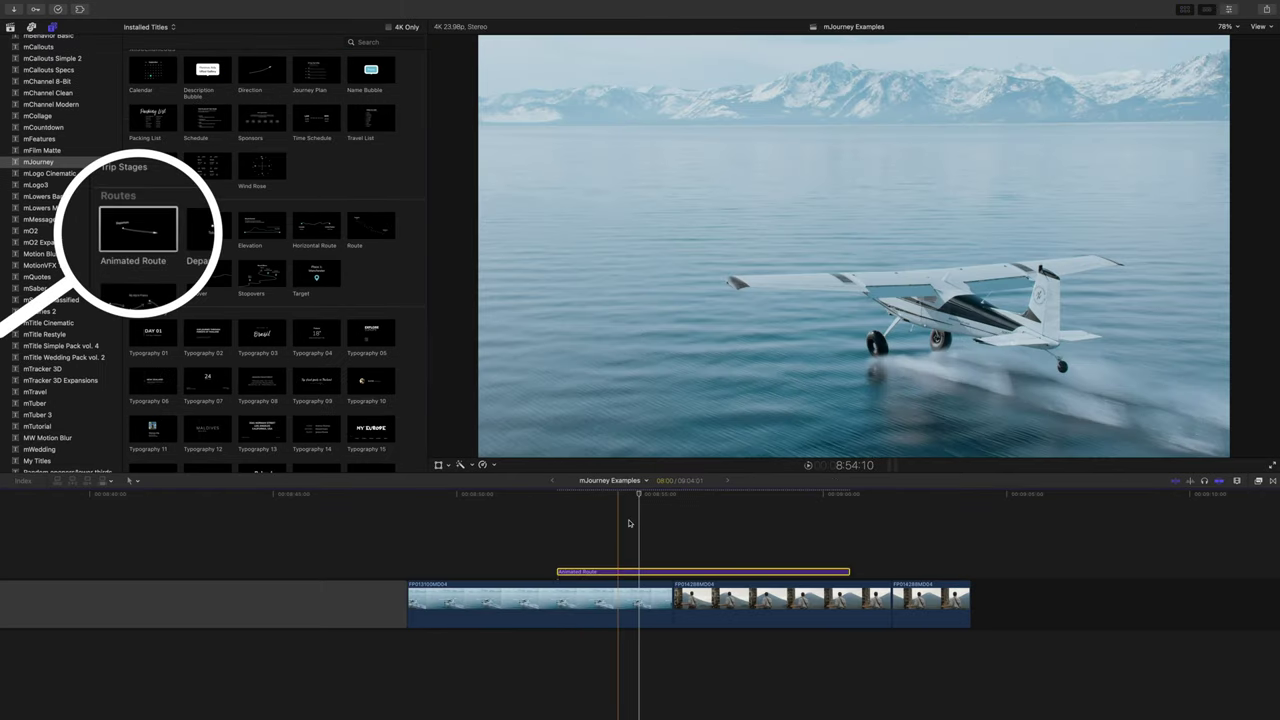
{"action": "left_click", "coordinate": [1230, 9]}
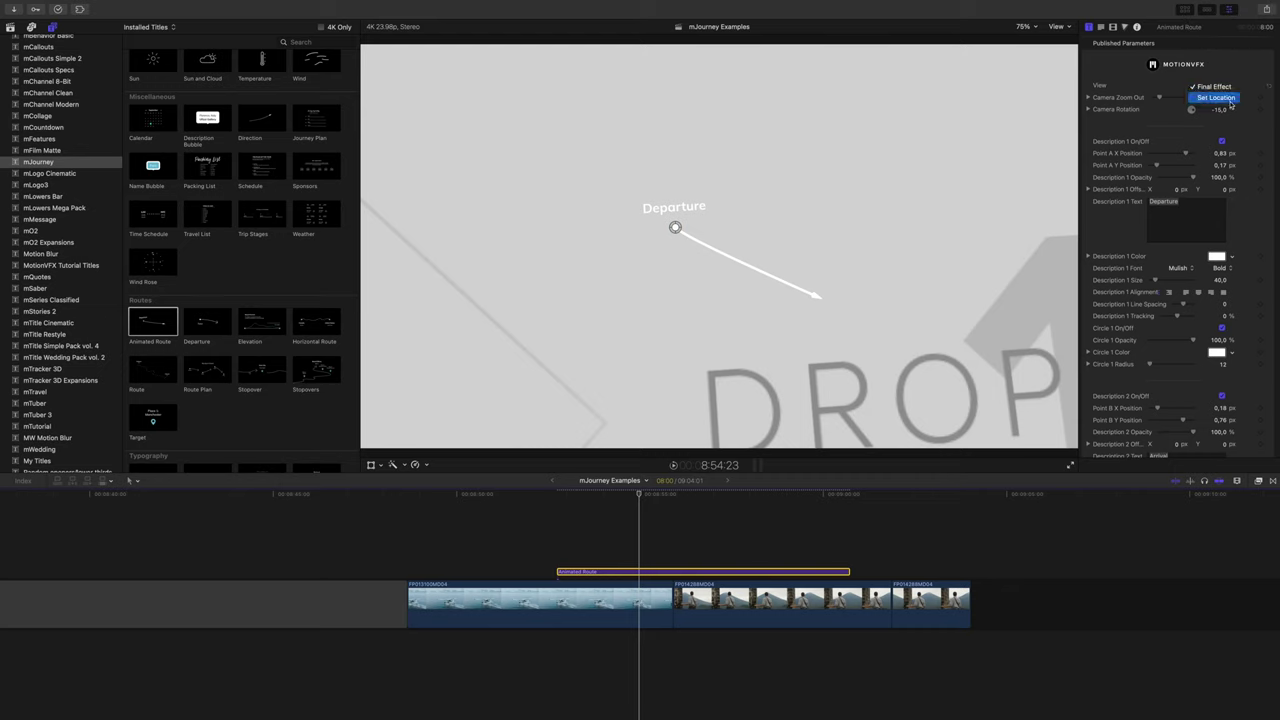
{"action": "left_click", "coordinate": [1229, 98]}
{"action": "scroll", "coordinate": [1231, 190], "scroll_direction": "down", "scroll_amount": 10}
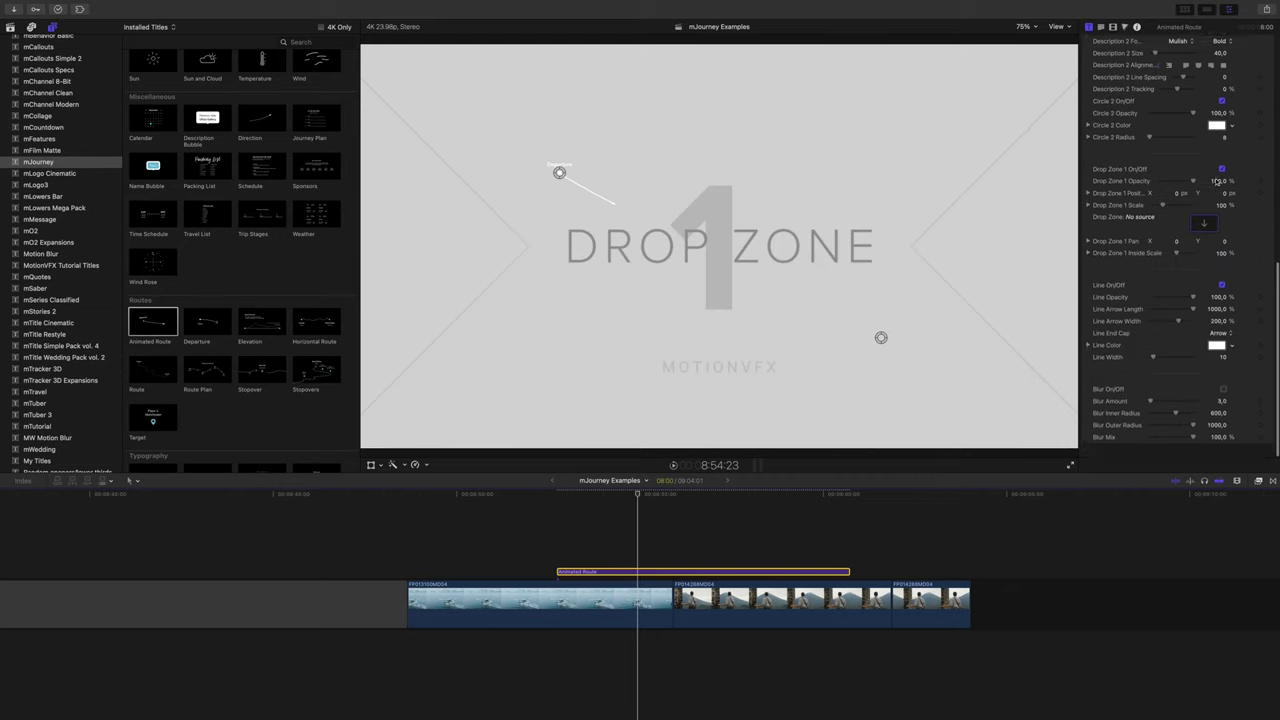
{"action": "left_click", "coordinate": [1206, 233]}
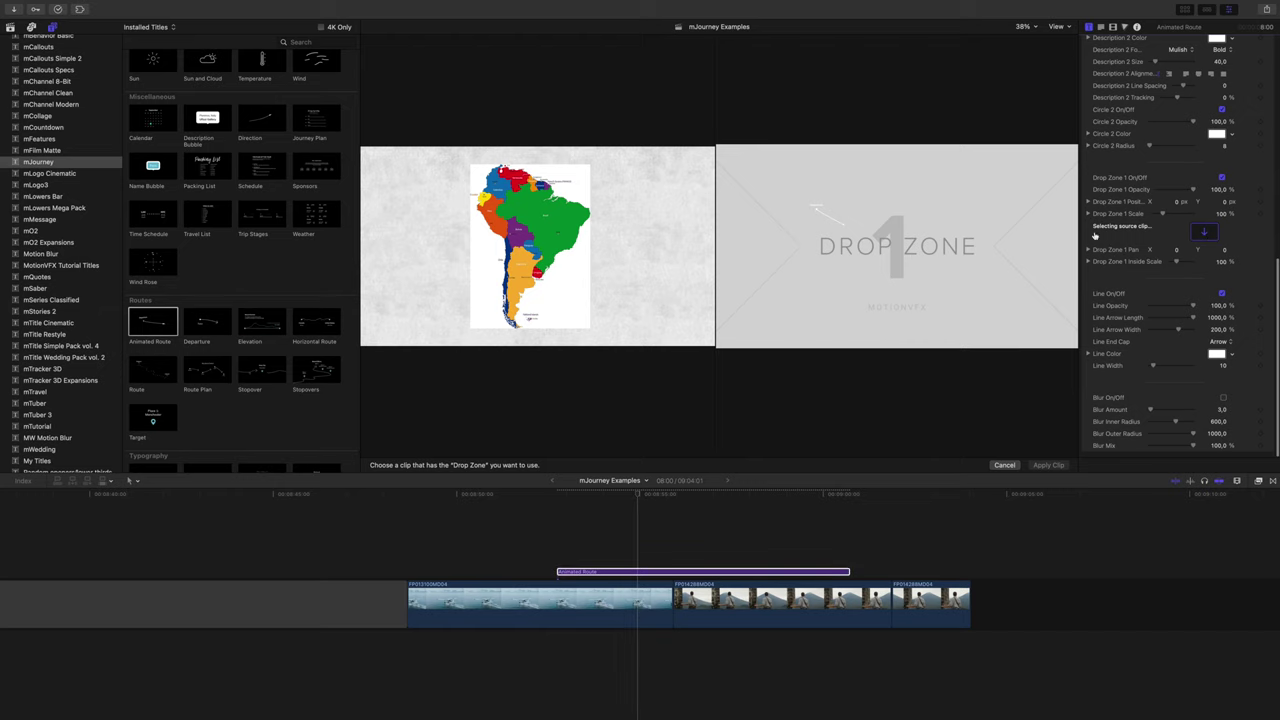
- Fill the Animated Route's drop zone with the South America Map compound clip from the library
{"action": "left_click", "coordinate": [10, 27]}
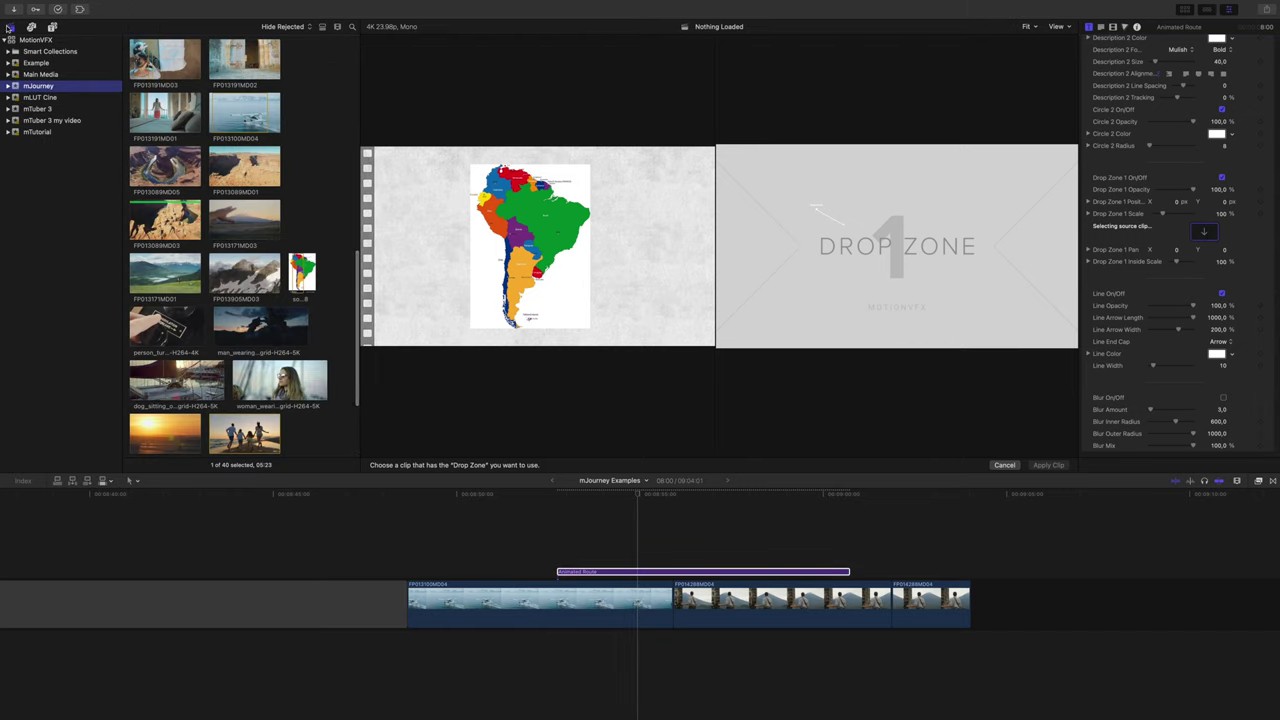
{"action": "scroll", "coordinate": [280, 303], "scroll_direction": "down", "scroll_amount": 5}
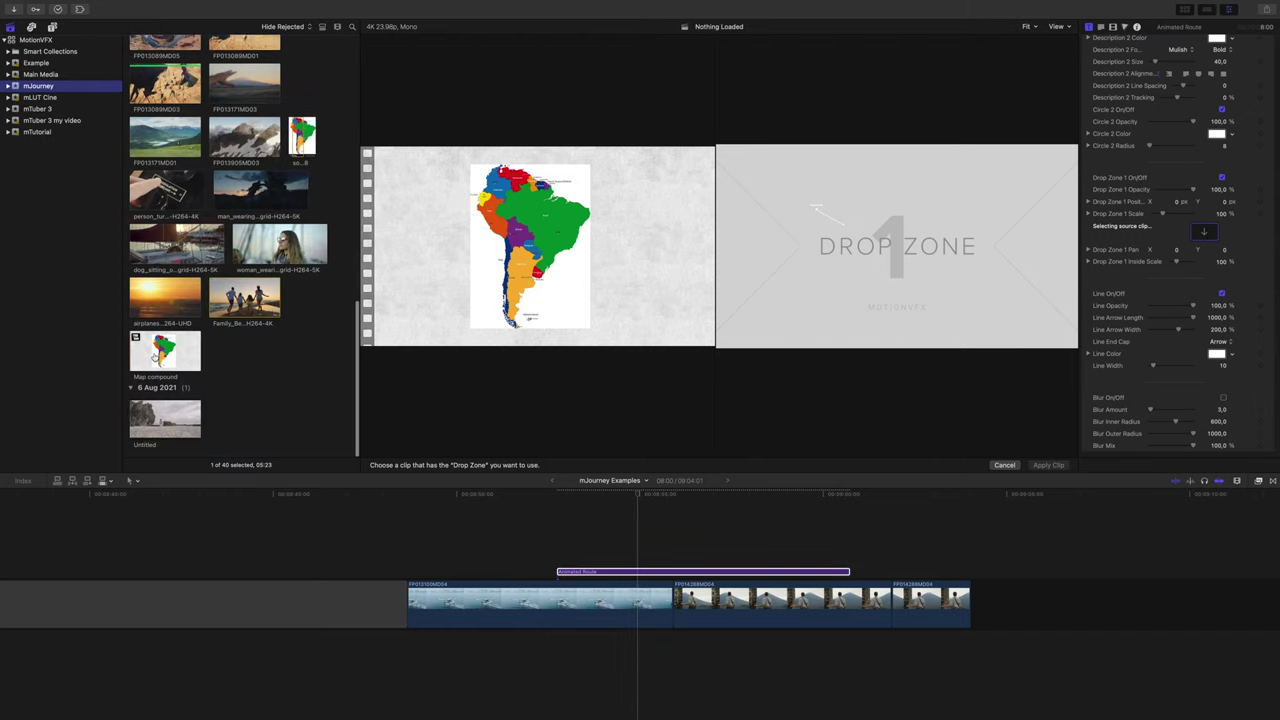
{"action": "left_click", "coordinate": [155, 355]}
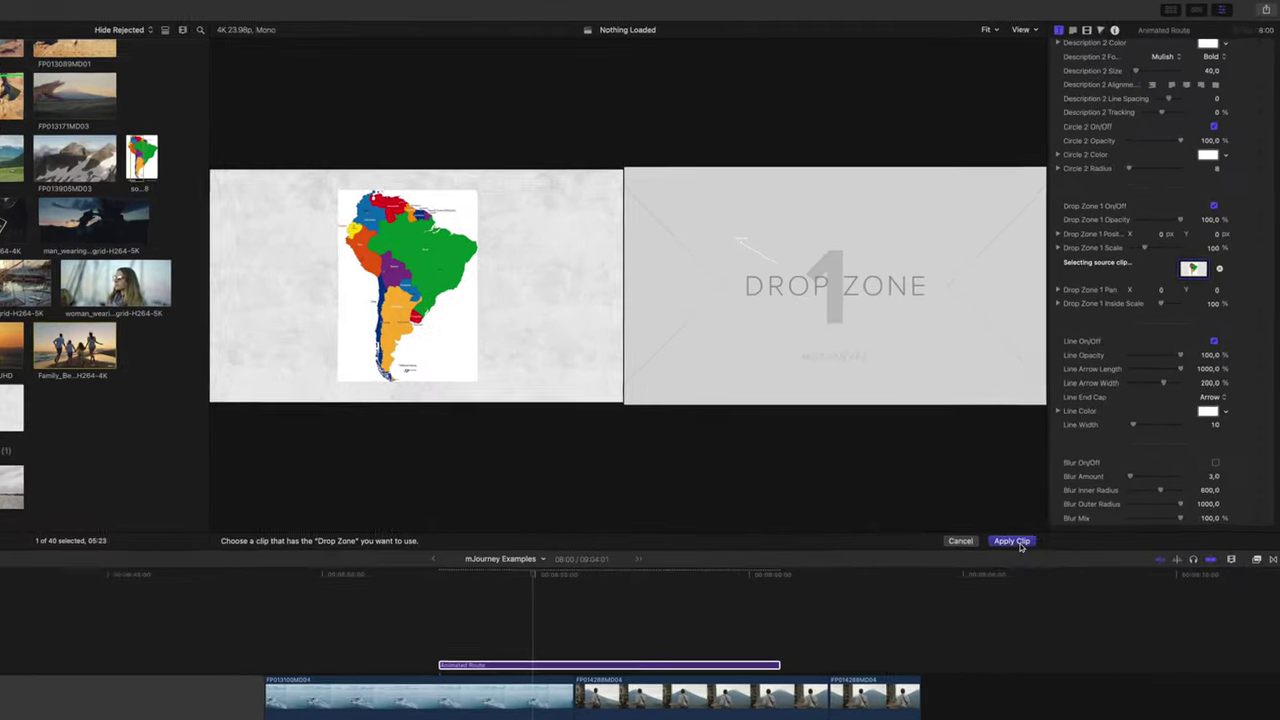
{"action": "left_click", "coordinate": [1048, 474]}
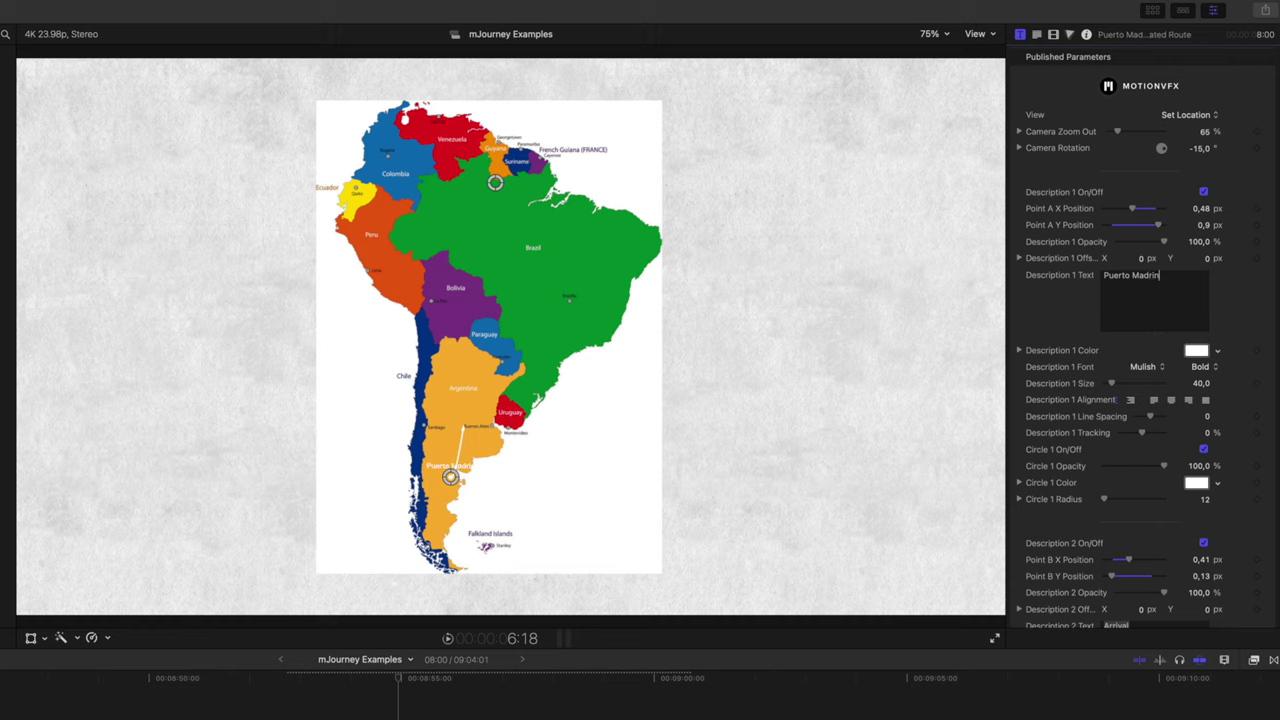
- Edit the Description 2 label and set both location labels' colour to black
{"action": "scroll", "coordinate": [1160, 276], "scroll_direction": "down", "scroll_amount": 5}
{"action": "left_click", "coordinate": [1167, 277]}
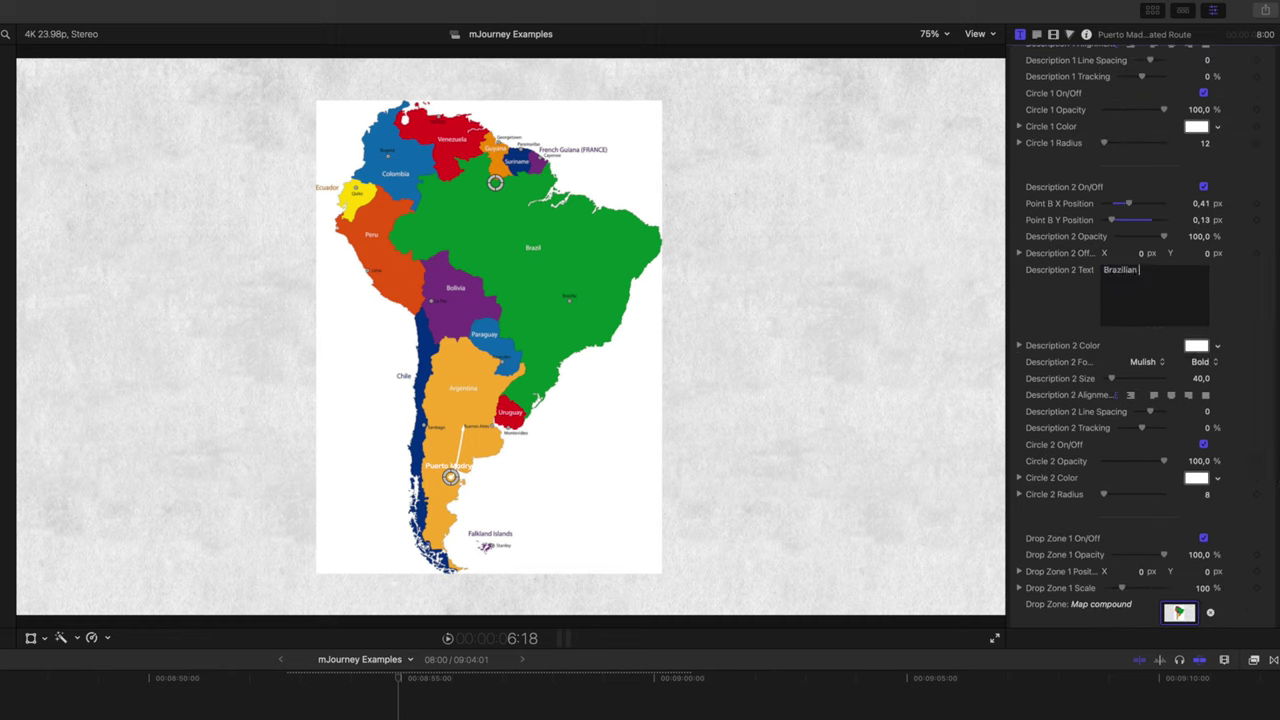
{"action": "left_click", "coordinate": [1217, 346]}
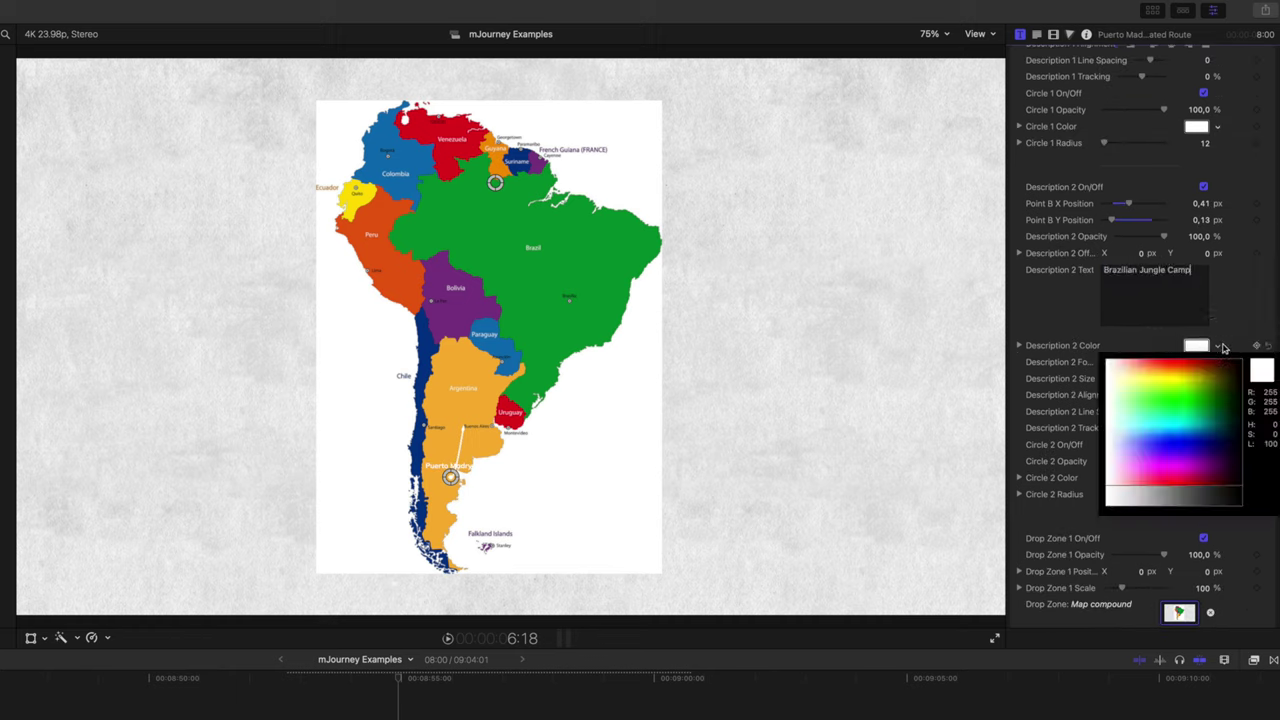
{"action": "left_click", "coordinate": [1223, 449]}
{"action": "left_click", "coordinate": [1200, 324]}
{"action": "scroll", "coordinate": [1246, 352], "scroll_direction": "up", "scroll_amount": 3}
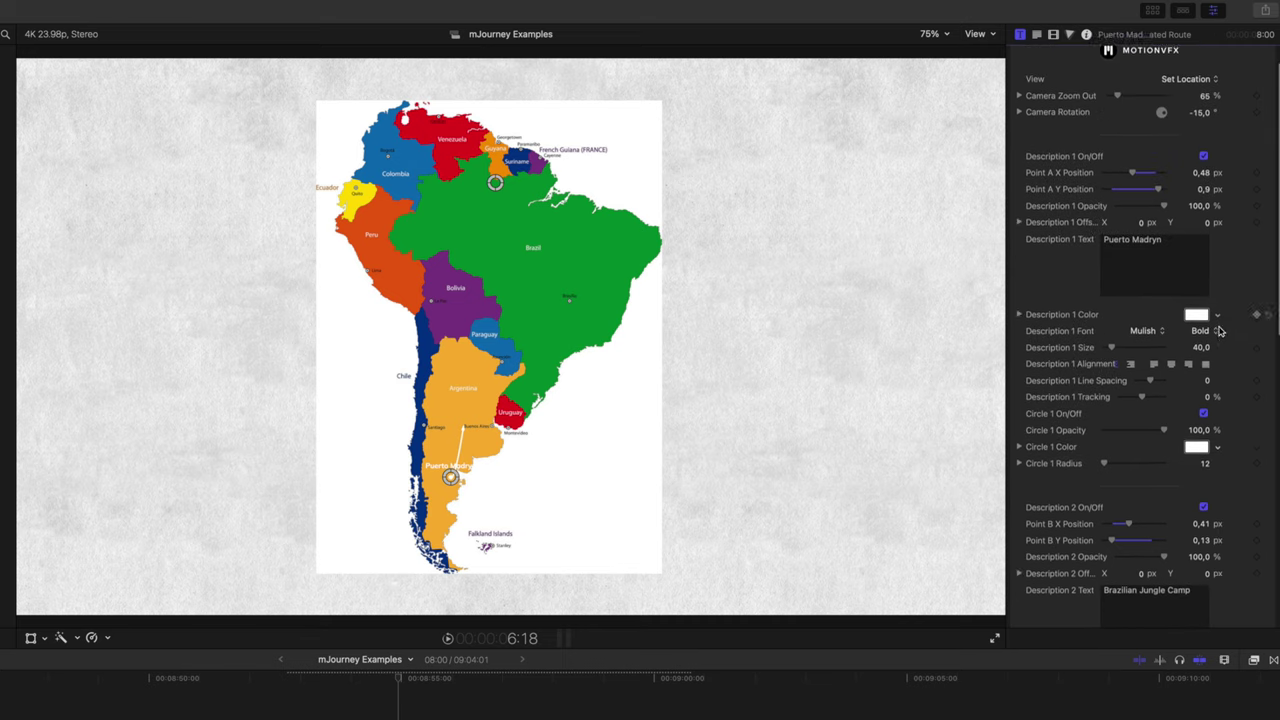
{"action": "left_click", "coordinate": [1217, 314]}
{"action": "left_click", "coordinate": [1231, 449]}
{"action": "left_click", "coordinate": [1237, 473]}
- Make the map's route line colour black
{"action": "scroll", "coordinate": [1225, 520], "scroll_direction": "down", "scroll_amount": 5}
{"action": "scroll", "coordinate": [1225, 530], "scroll_direction": "down", "scroll_amount": 4}
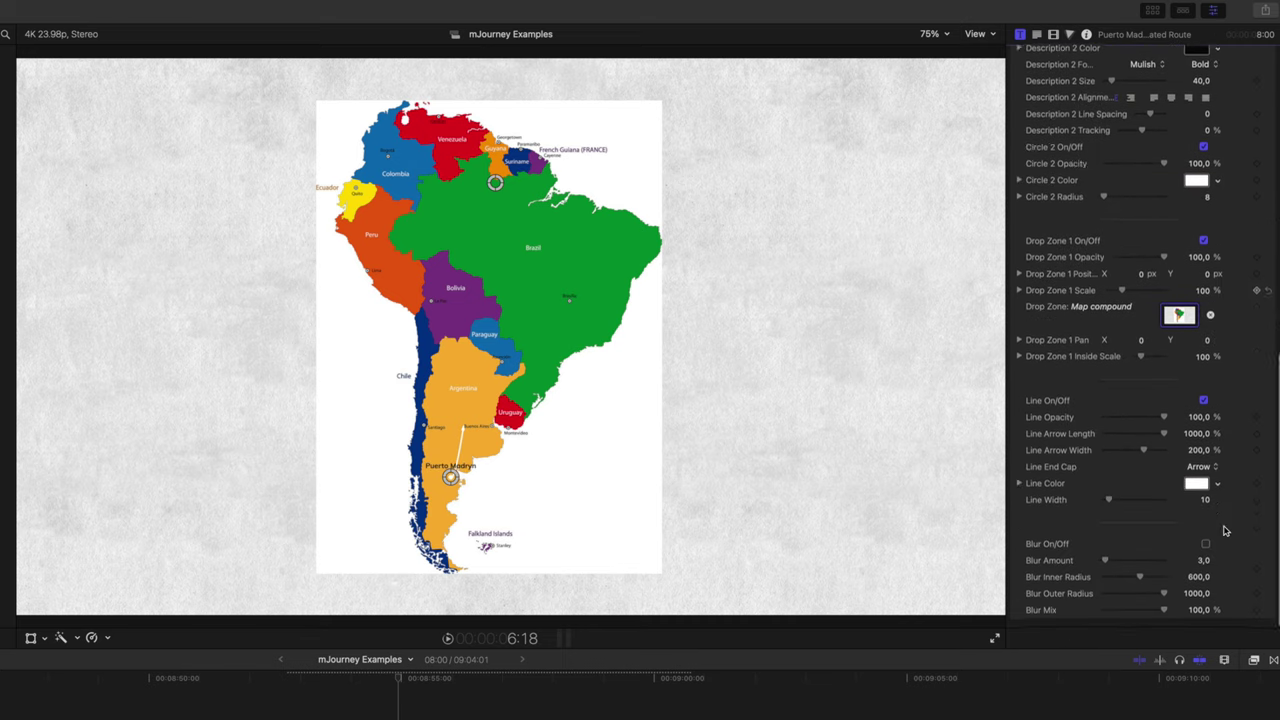
{"action": "left_click", "coordinate": [1217, 484]}
{"action": "left_click", "coordinate": [1228, 600]}
{"action": "left_click", "coordinate": [1233, 638]}
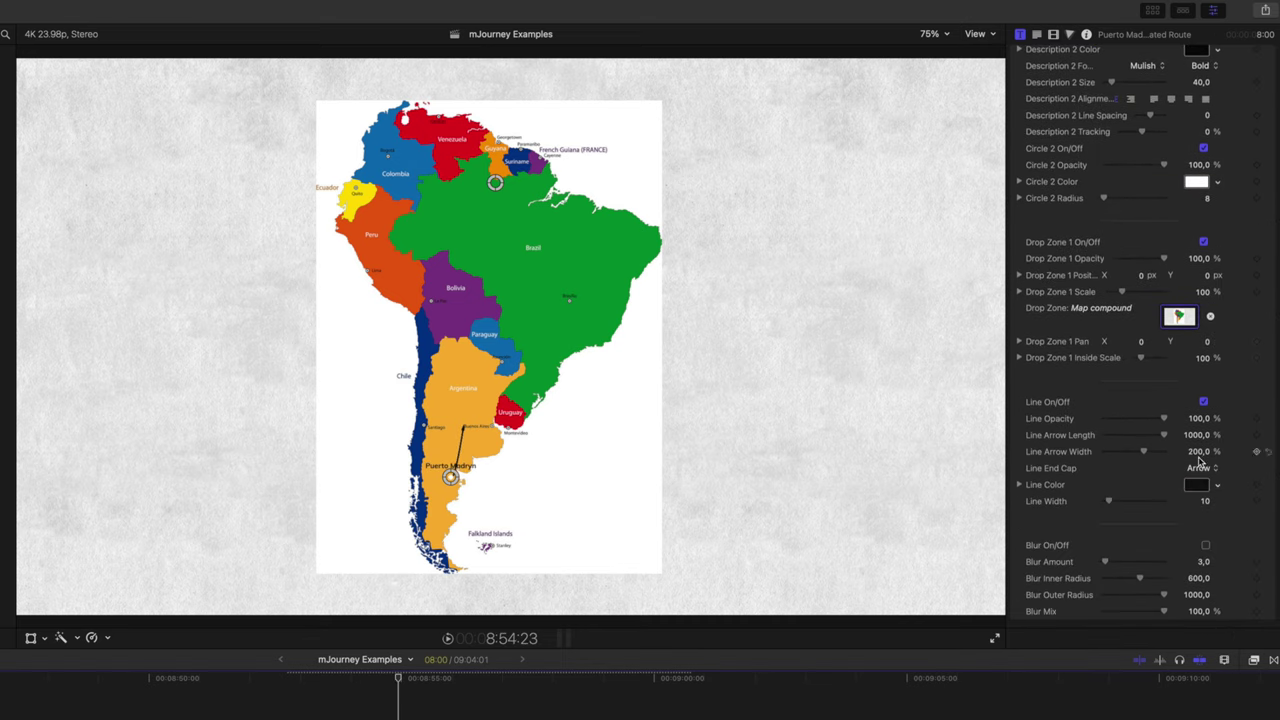
{"action": "scroll", "coordinate": [1200, 460], "scroll_direction": "up", "scroll_amount": 10}
{"action": "left_click", "coordinate": [1185, 116]}
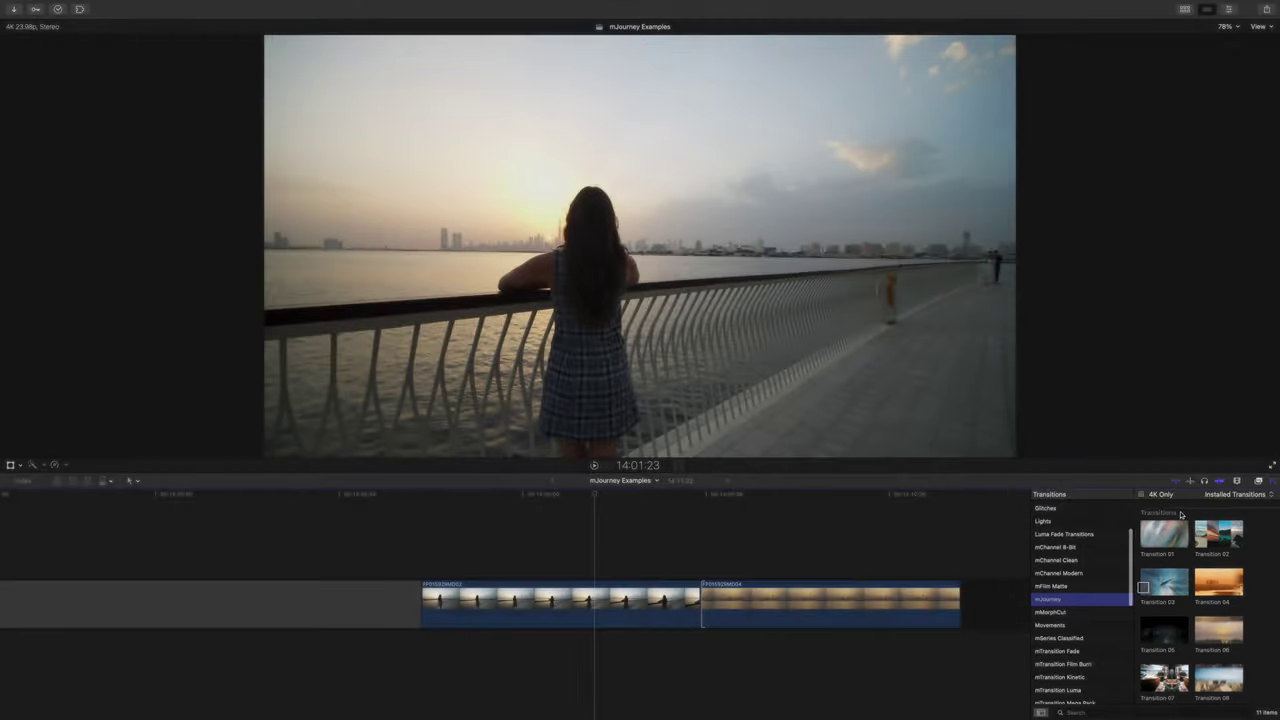
- Drop Transition 01 on the seaside cut, then cancel the Transition 05 warning at the forest-sunset cut
{"action": "left_click_drag", "start_coordinate": [1178, 520], "coordinate": [752, 598]}
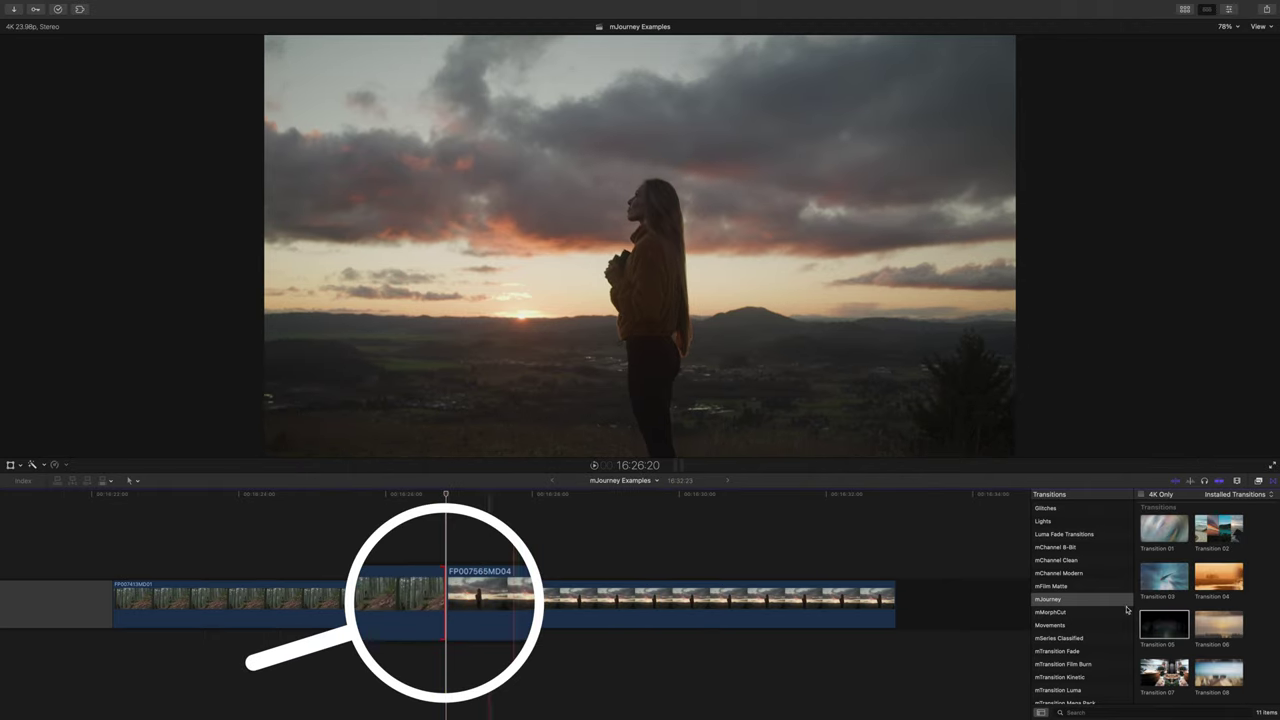
{"action": "left_click_drag", "start_coordinate": [1157, 630], "coordinate": [453, 604]}
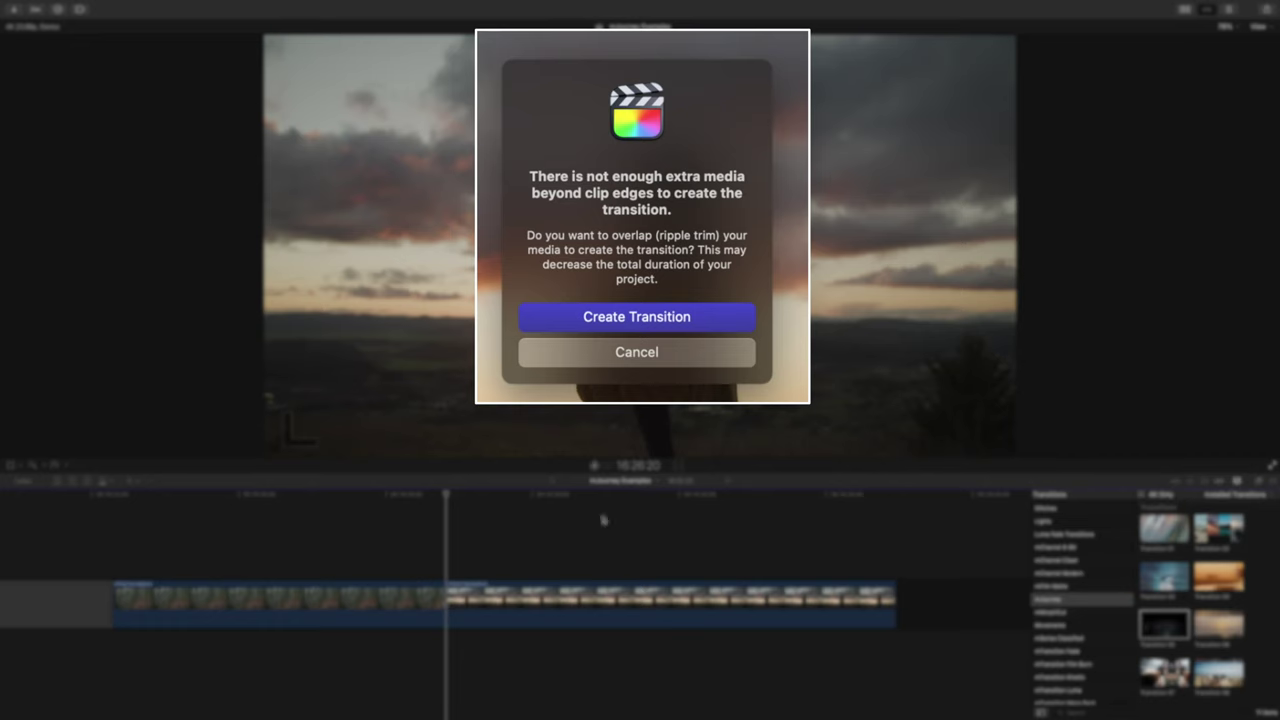
{"action": "left_click", "coordinate": [691, 347]}
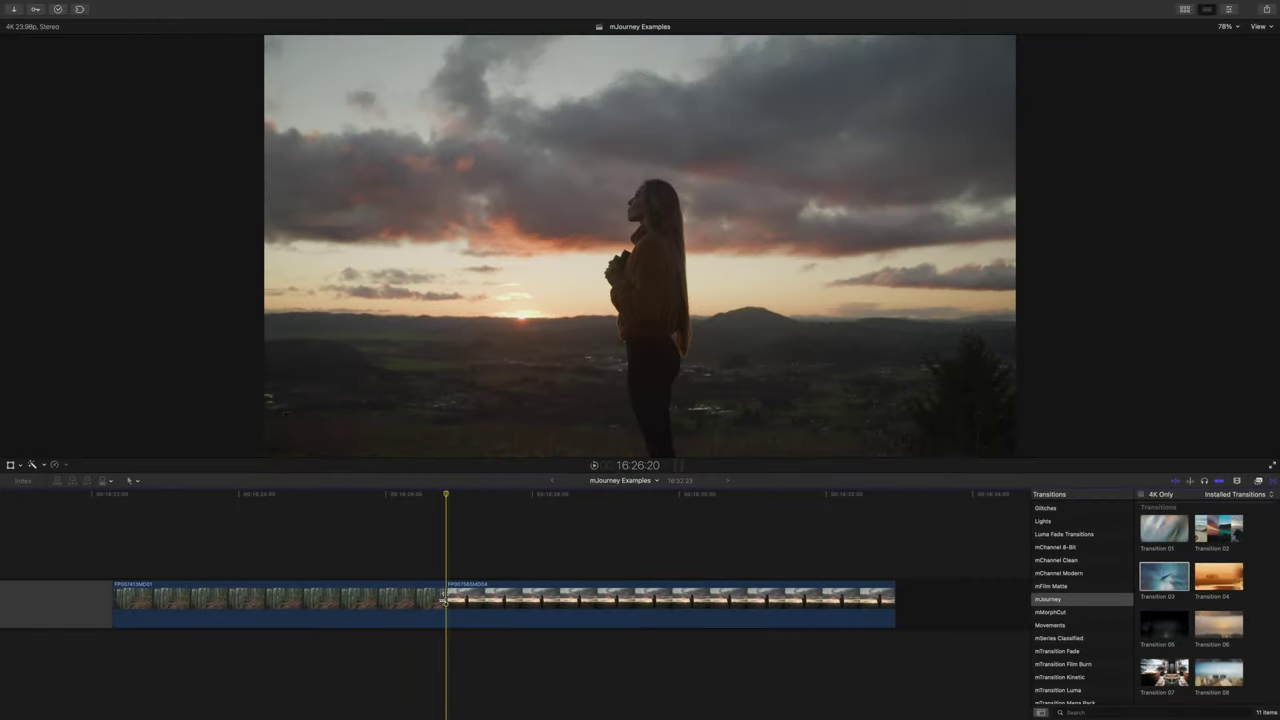
- Trim the forest-to-sunset cut, add Transition 10 there, and play it back
{"action": "left_click_drag", "start_coordinate": [444, 598], "coordinate": [492, 604]}
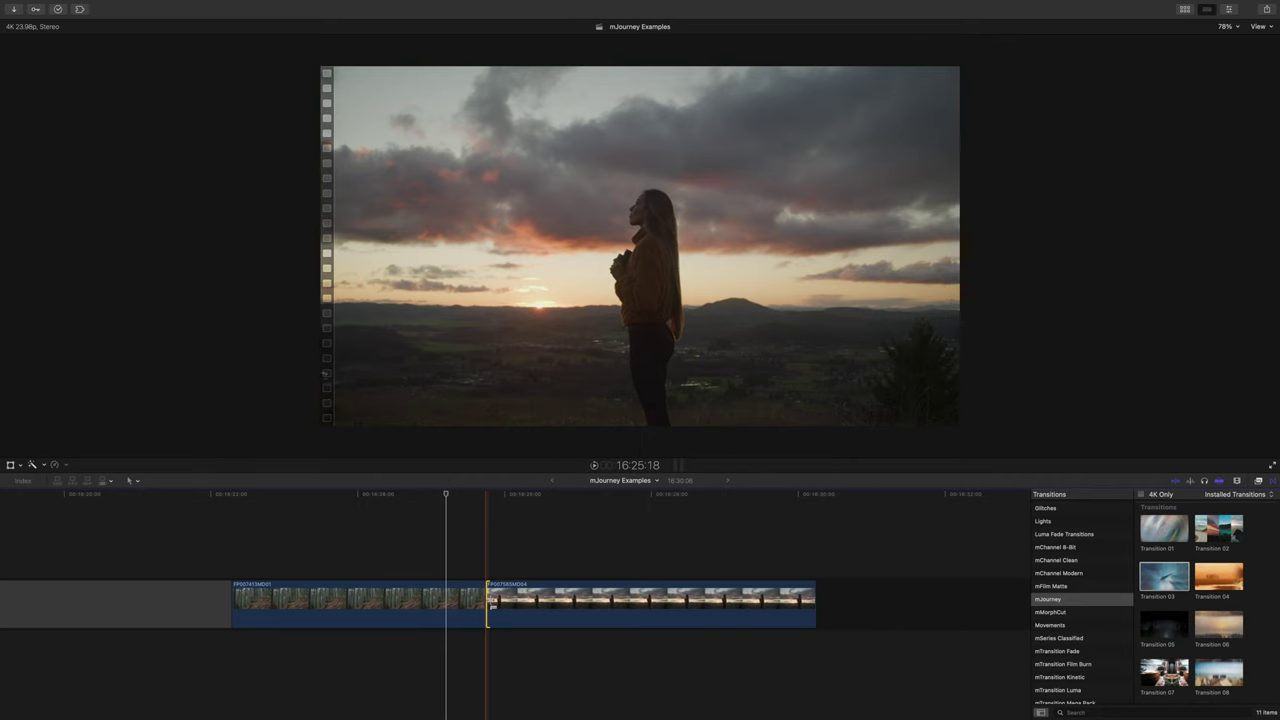
{"action": "scroll", "coordinate": [1190, 600], "scroll_direction": "down", "scroll_amount": 2}
{"action": "left_click_drag", "start_coordinate": [1218, 625], "coordinate": [470, 612]}
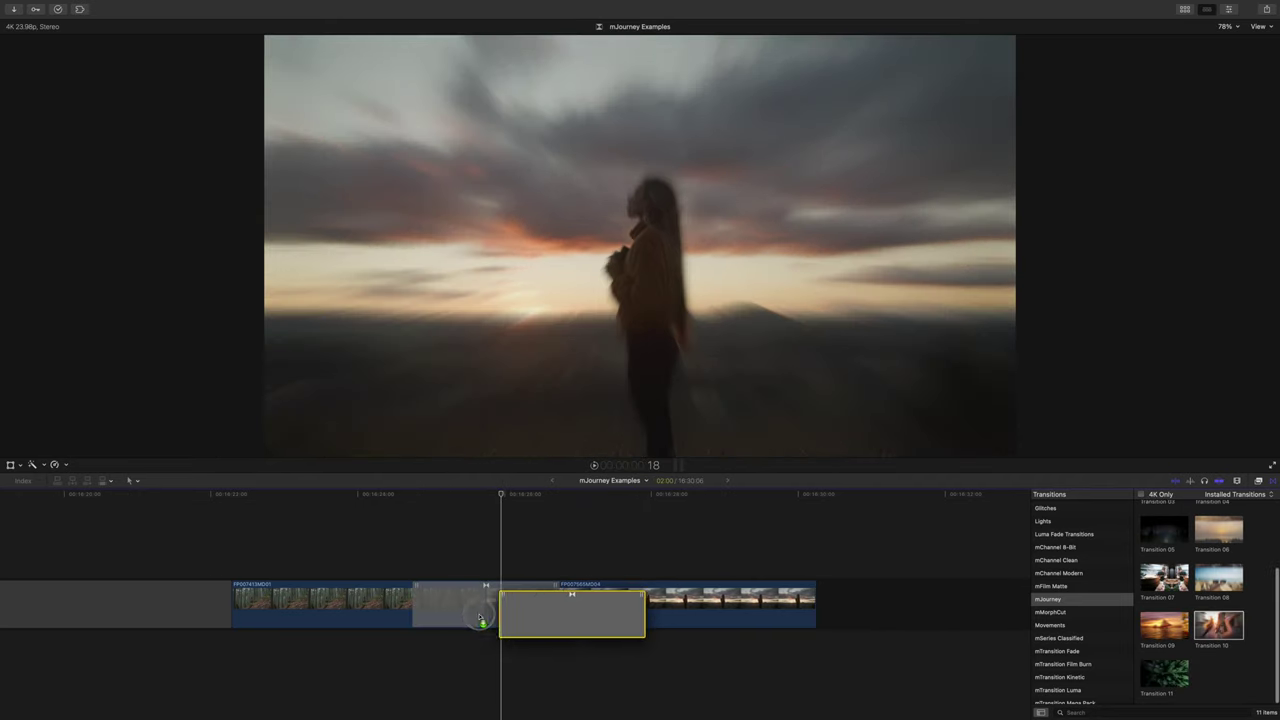
{"action": "key", "text": "space"}
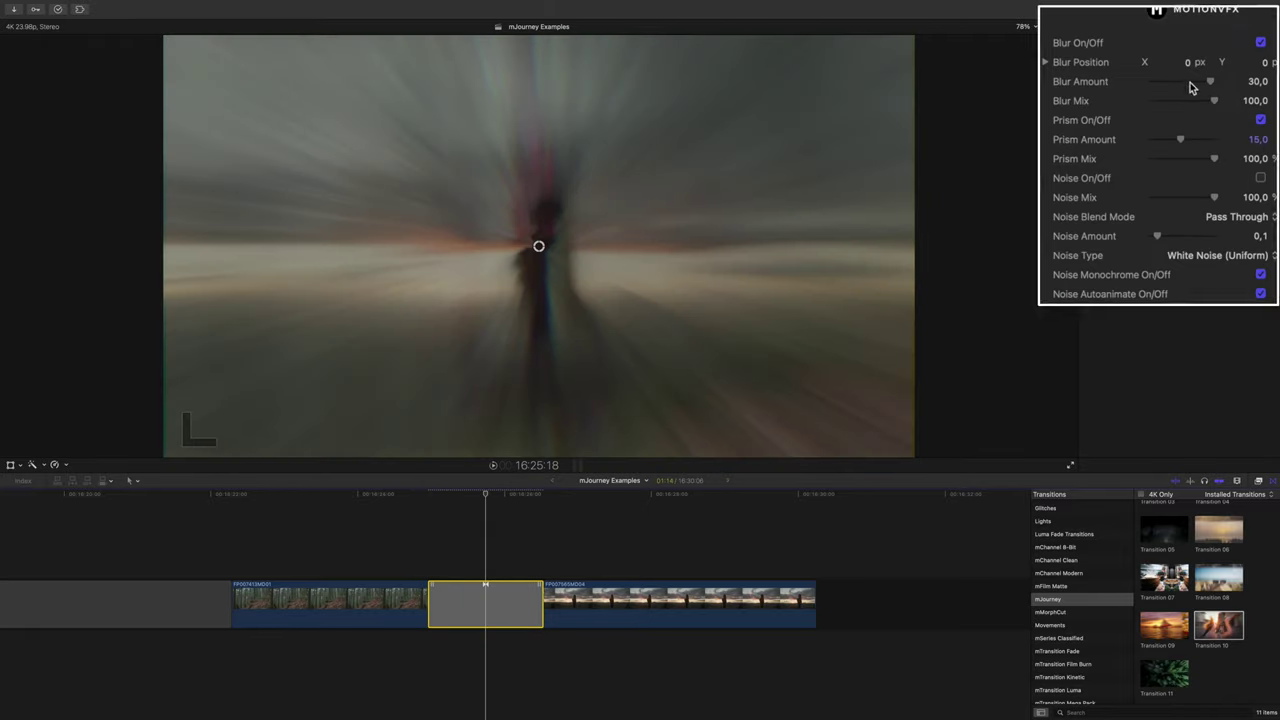
- Lower Transition 10's Blur Amount to 19, turn Prism off, and preview the cut
{"action": "mouse_move", "coordinate": [1185, 81]}
{"action": "left_mouse_down"}
{"action": "mouse_move", "coordinate": [1226, 82]}
{"action": "mouse_move", "coordinate": [1160, 85]}
{"action": "mouse_move", "coordinate": [1193, 90]}
{"action": "left_mouse_up"}
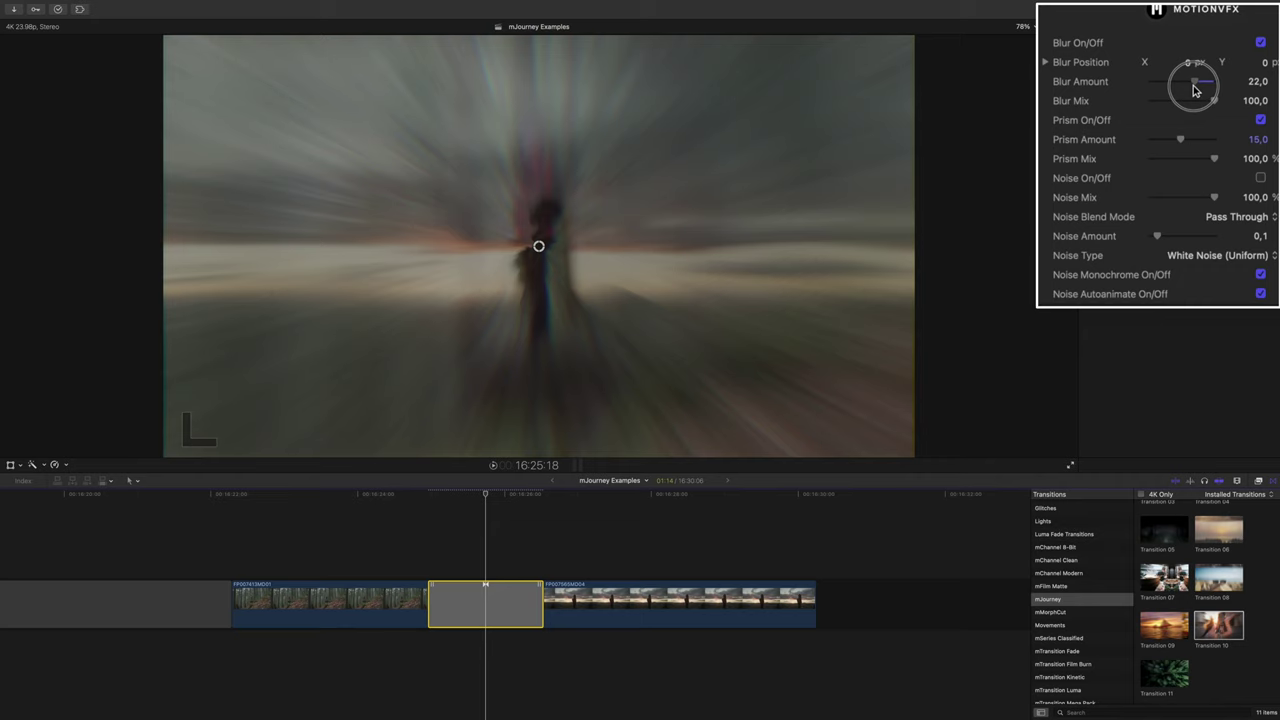
{"action": "left_click", "coordinate": [1261, 120]}
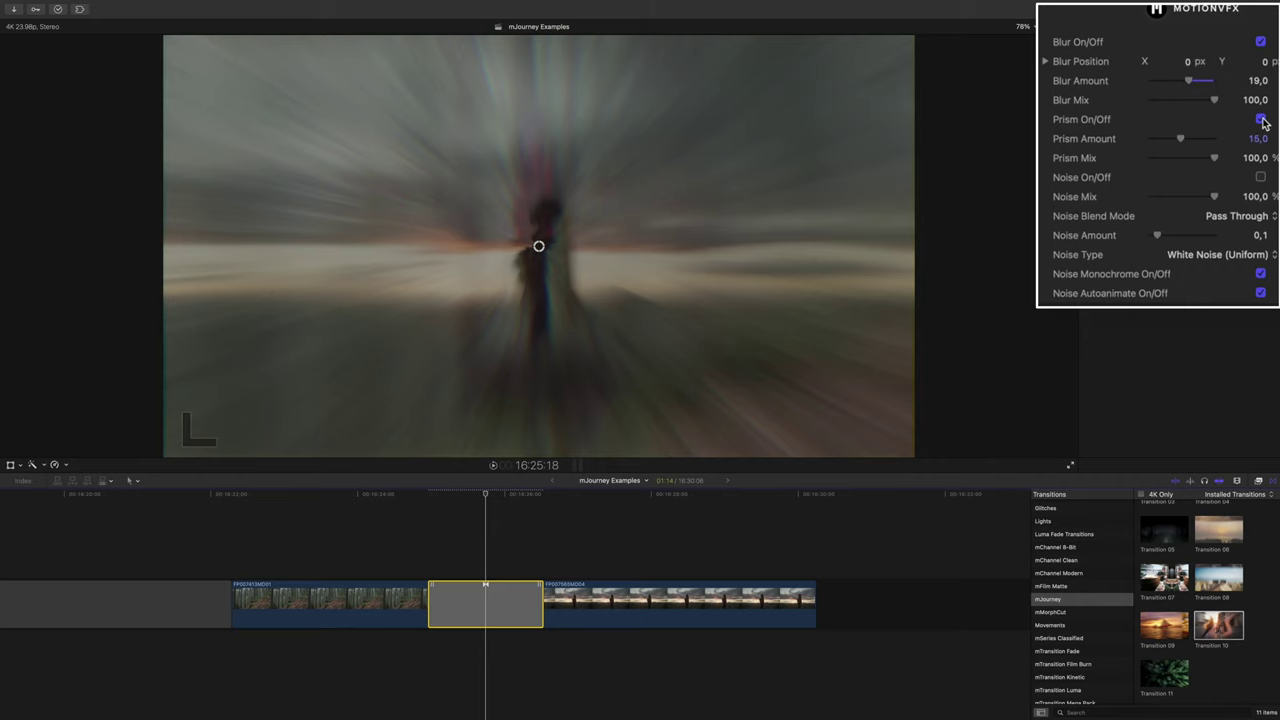
{"action": "left_click", "coordinate": [1261, 120]}
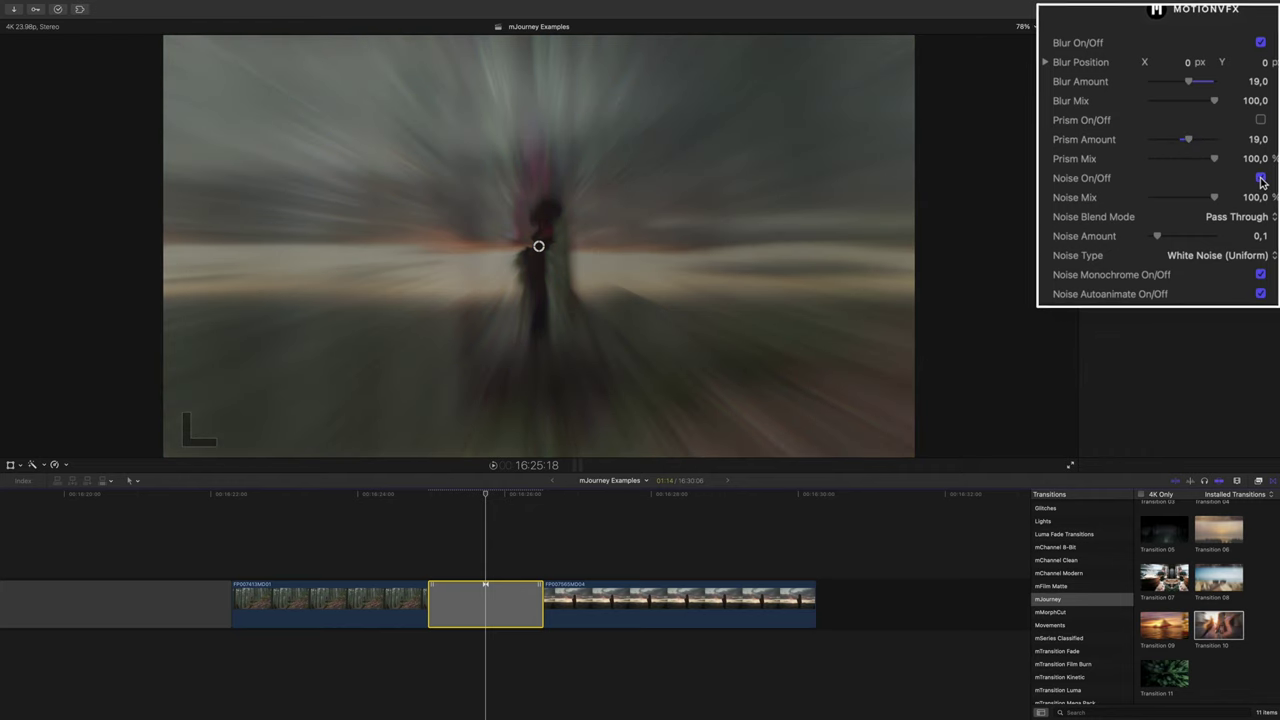
{"action": "key", "text": "shift+slash"}
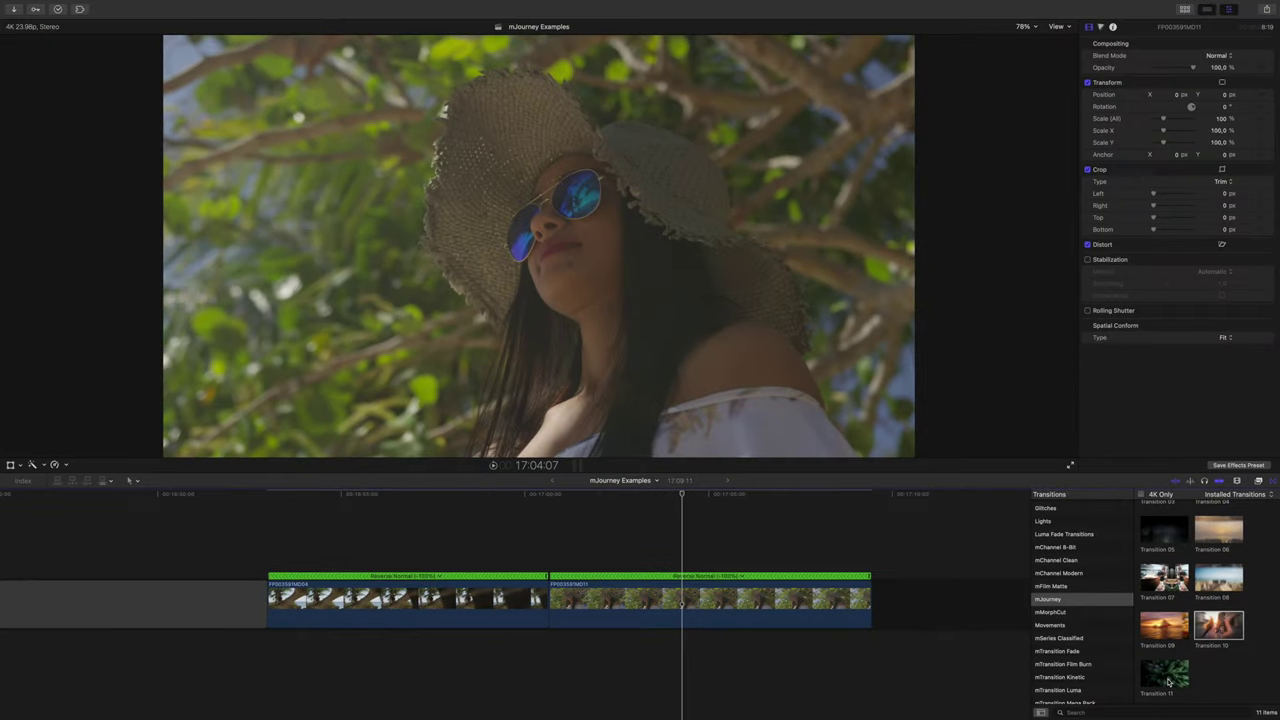
- Undo the first Transition 11, ripple-trim the beach-clip cut, re-add Transition 11, and extend its start earlier
{"action": "left_click_drag", "start_coordinate": [1168, 681], "coordinate": [548, 600]}
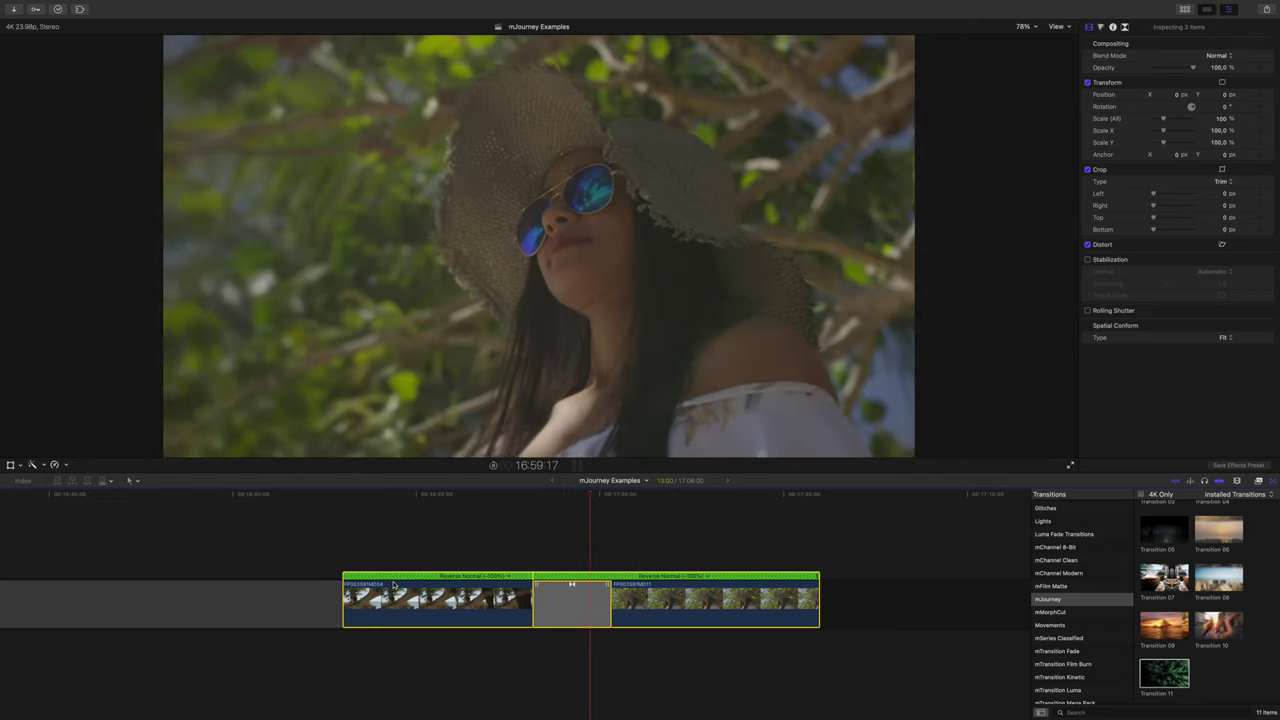
{"action": "key", "text": "super+z"}
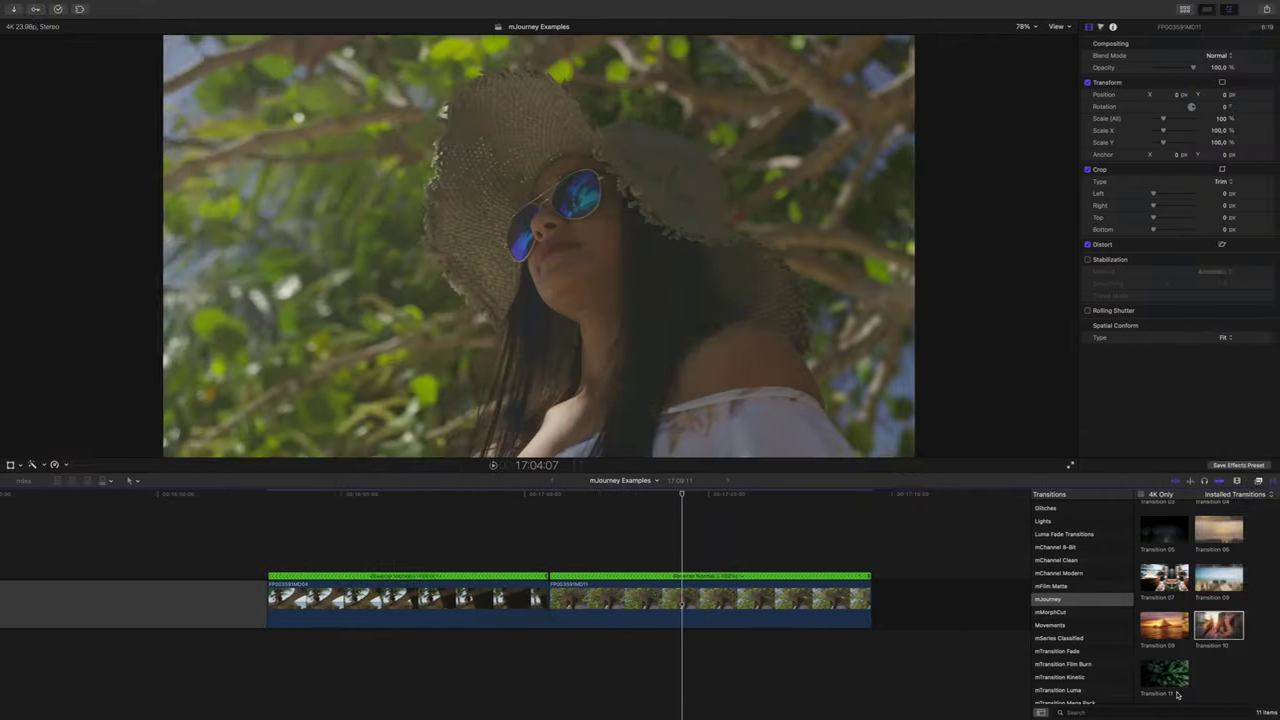
{"action": "left_click_drag", "start_coordinate": [1165, 673], "coordinate": [1120, 655]}
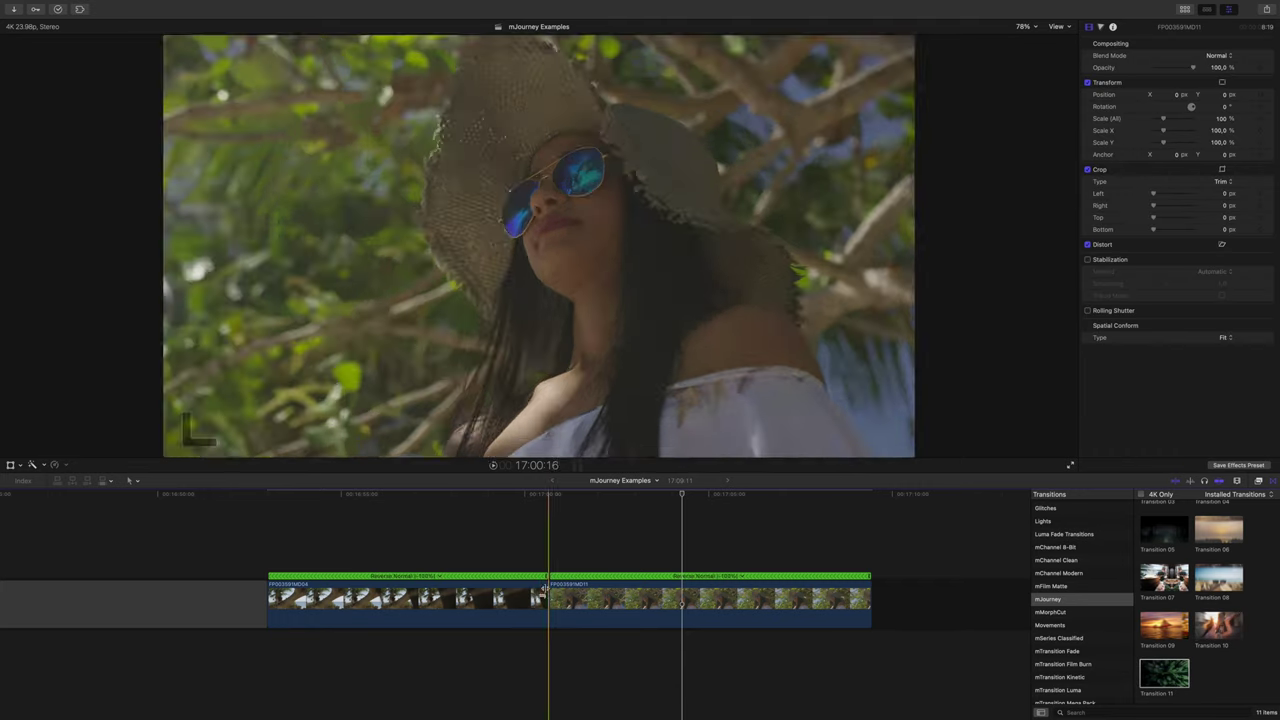
{"action": "mouse_move", "coordinate": [548, 600]}
{"action": "left_mouse_down"}
{"action": "mouse_move", "coordinate": [491, 600]}
{"action": "mouse_move", "coordinate": [572, 600]}
{"action": "left_mouse_up"}
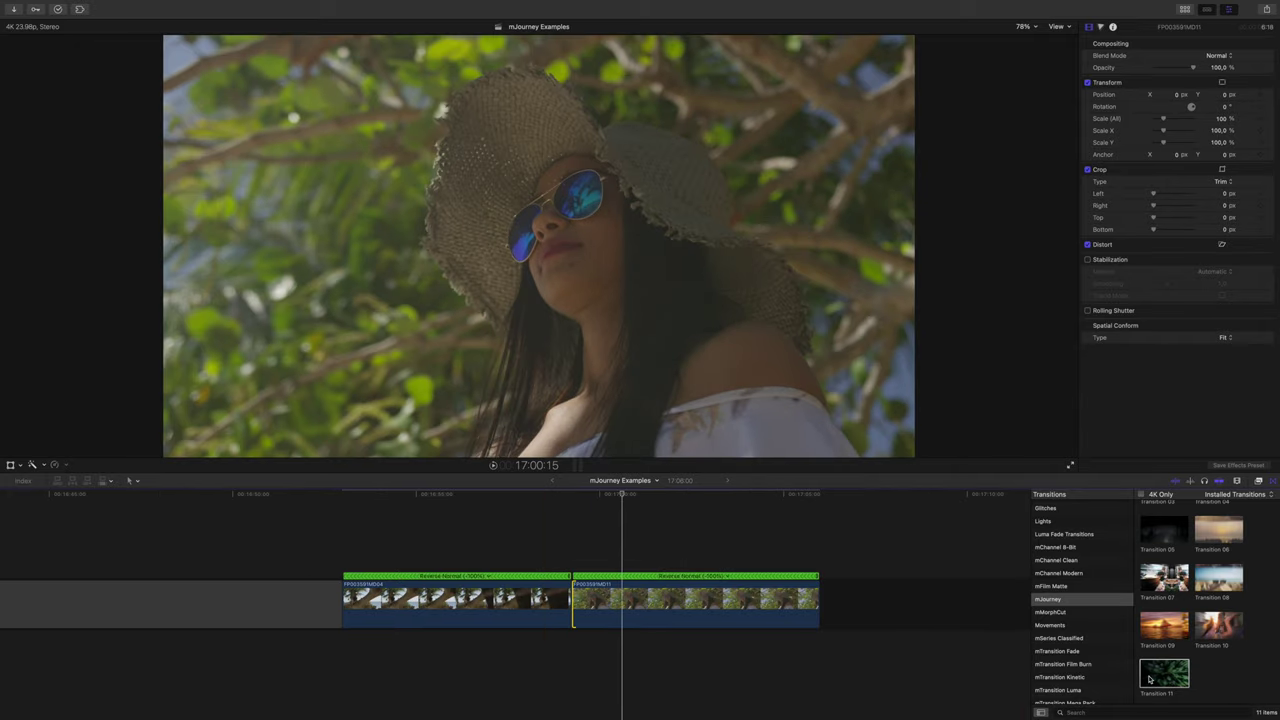
{"action": "left_click_drag", "start_coordinate": [1165, 673], "coordinate": [586, 598]}
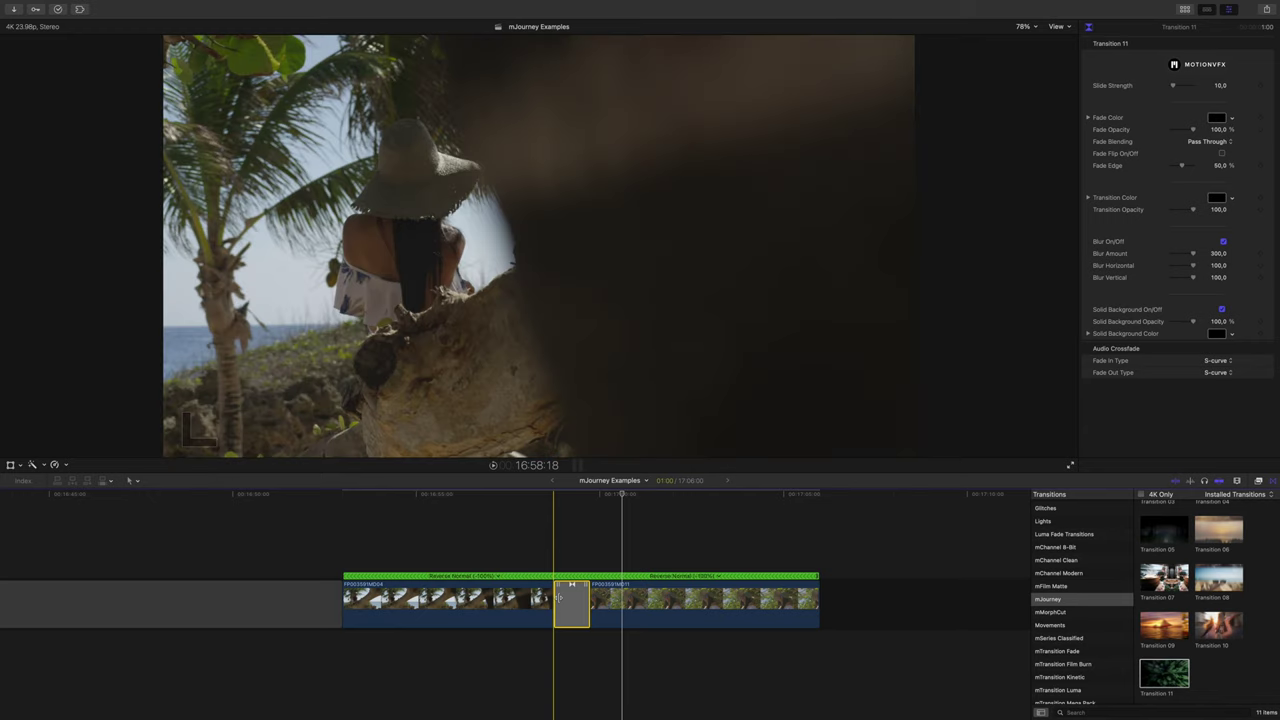
{"action": "left_click_drag", "start_coordinate": [558, 598], "coordinate": [534, 598]}
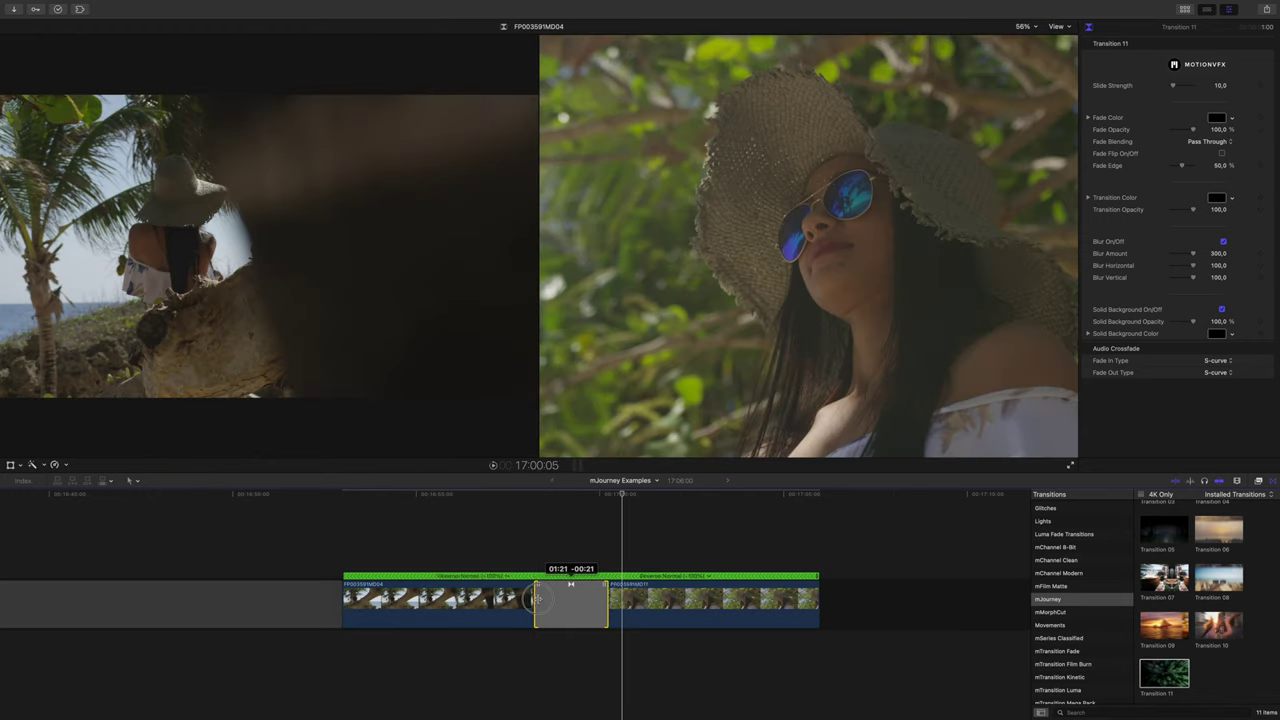